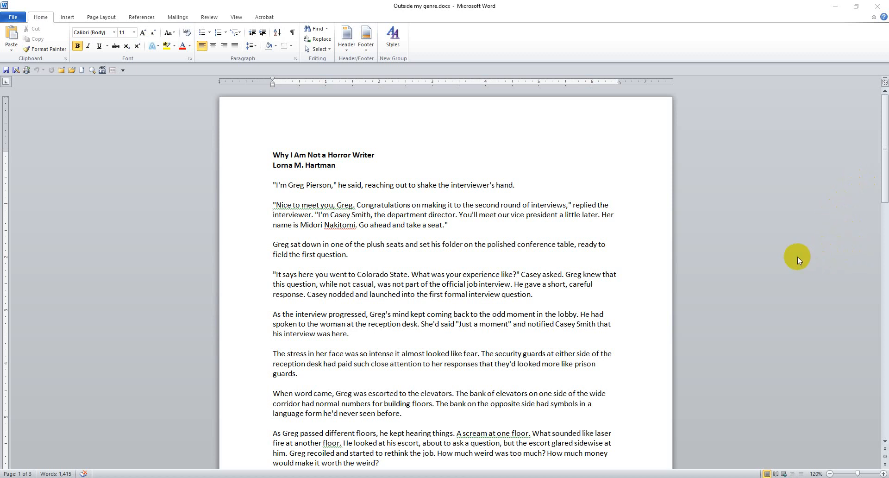
Delete the author's byline directly below the story title.
{"action": "triple_click", "coordinate": [303, 165]}
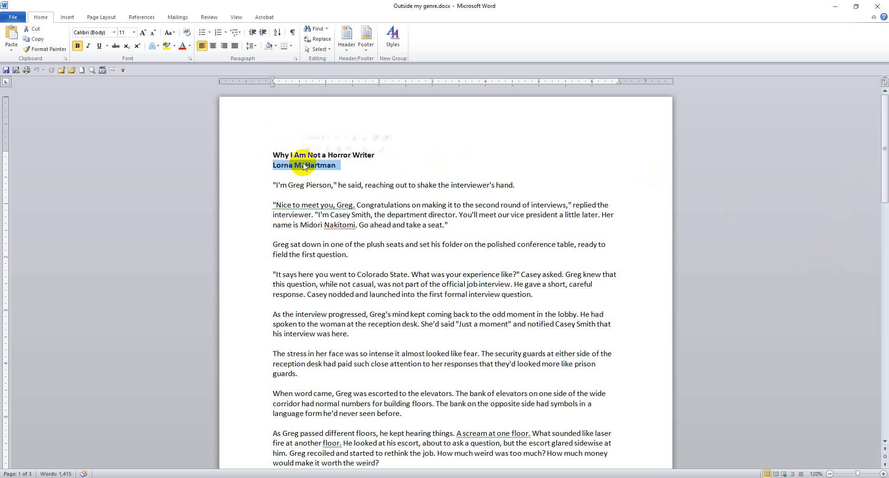
{"action": "key", "text": "Delete"}
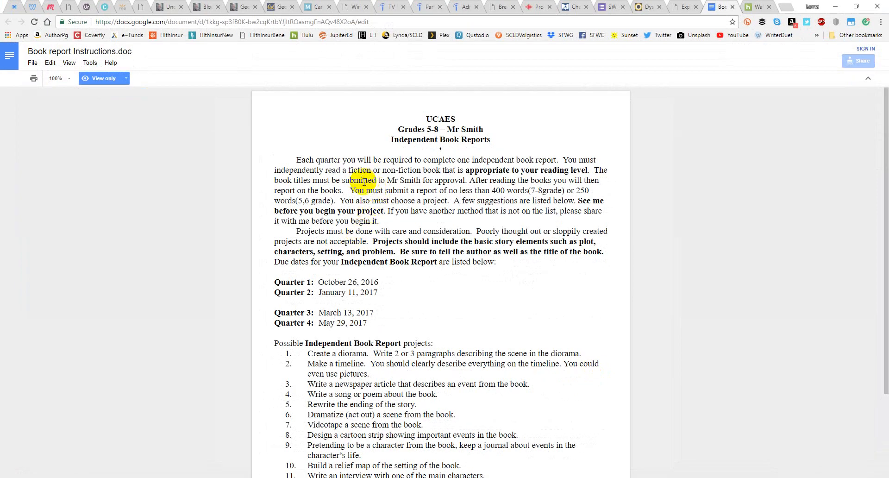
In the Google Docs book report instructions, view the file formats available for downloading the document.
{"action": "left_click", "coordinate": [32, 62]}
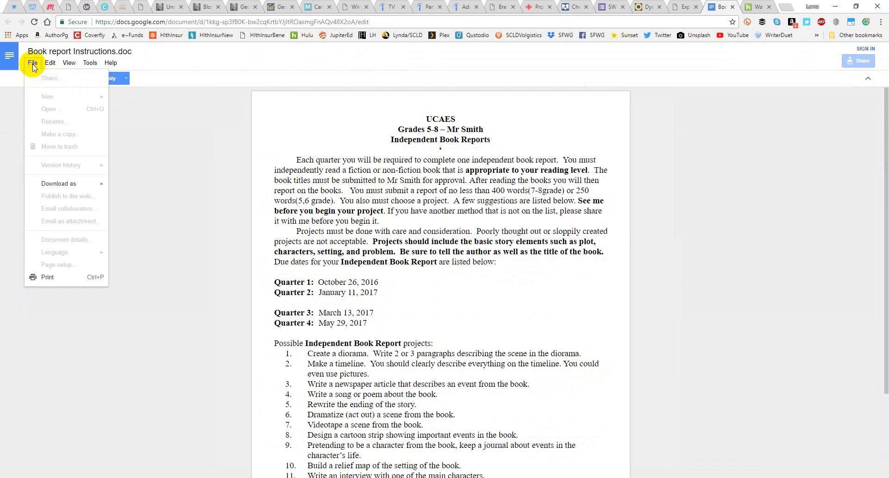
{"action": "mouse_move", "coordinate": [51, 185]}
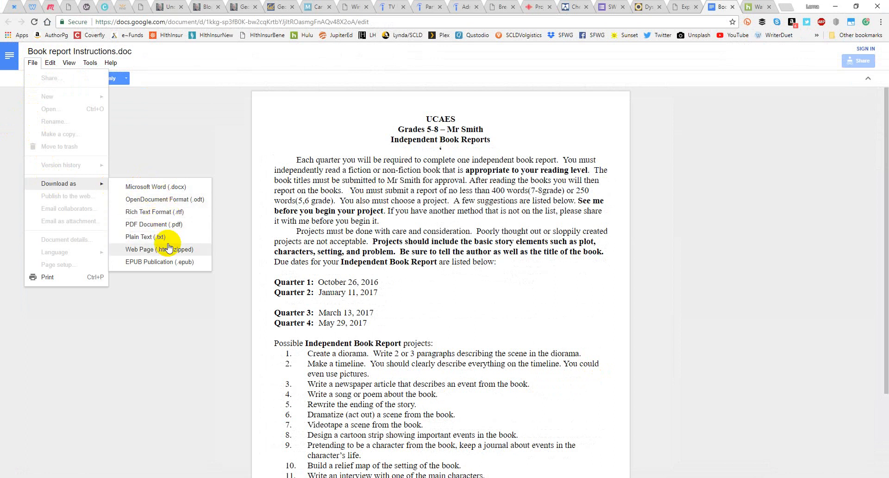
{"action": "left_click", "coordinate": [160, 140]}
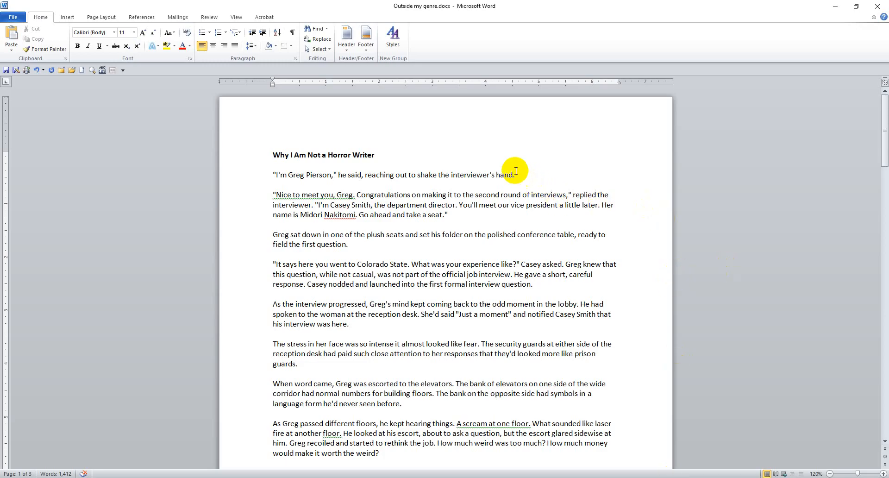
Back in the Word story document, copy the title "Why I Am Not a Horror Writer".
{"action": "left_click", "coordinate": [516, 171]}
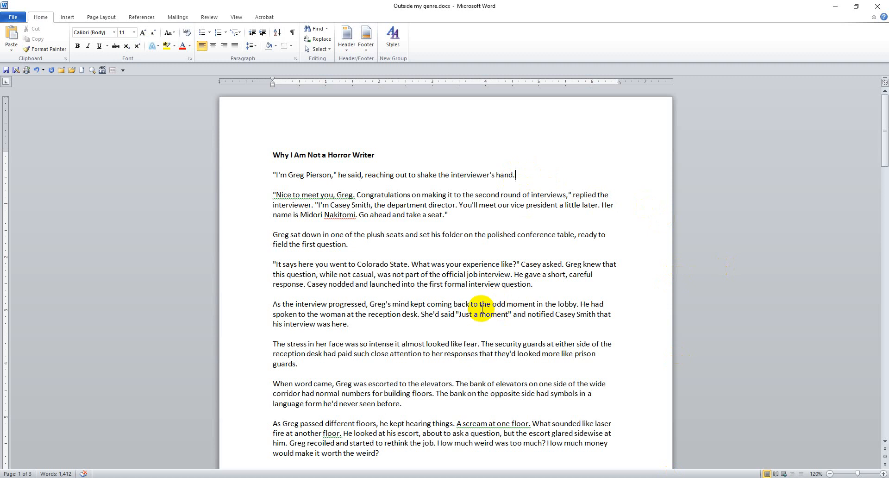
{"action": "left_click", "coordinate": [303, 156]}
{"action": "left_click_drag", "start_coordinate": [272, 154], "coordinate": [373, 154]}
{"action": "key", "text": "ctrl+c"}
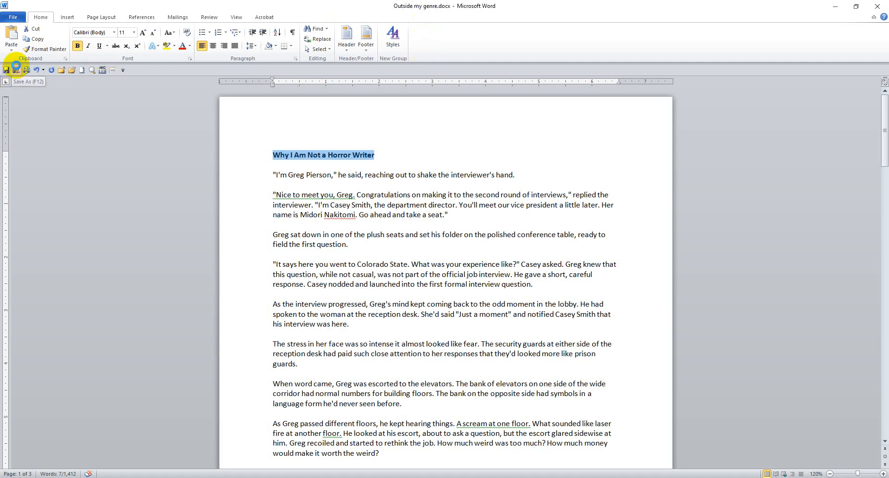
Save a copy of the document to the Desktop as "Why I Am Not a Horror Writer.docx", pasting the copied title as file name.
{"action": "left_click", "coordinate": [16, 69]}
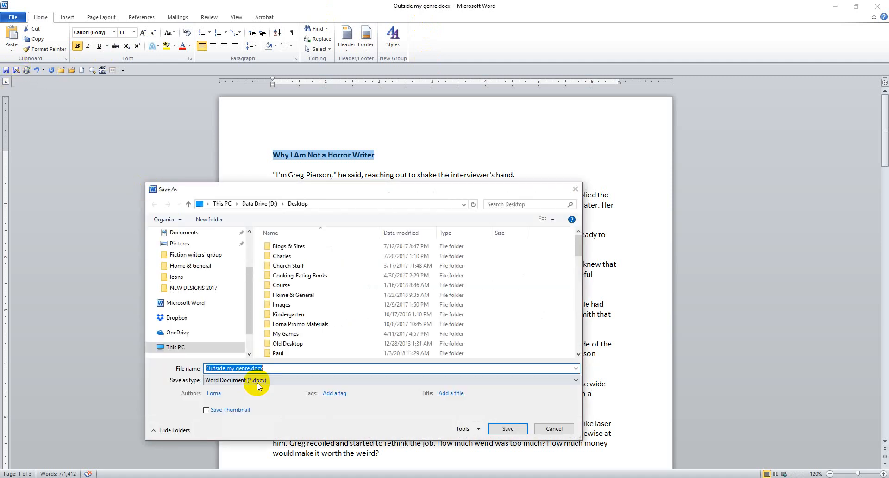
{"action": "double_click", "coordinate": [244, 368]}
{"action": "left_click_drag", "start_coordinate": [227, 361], "coordinate": [205, 365]}
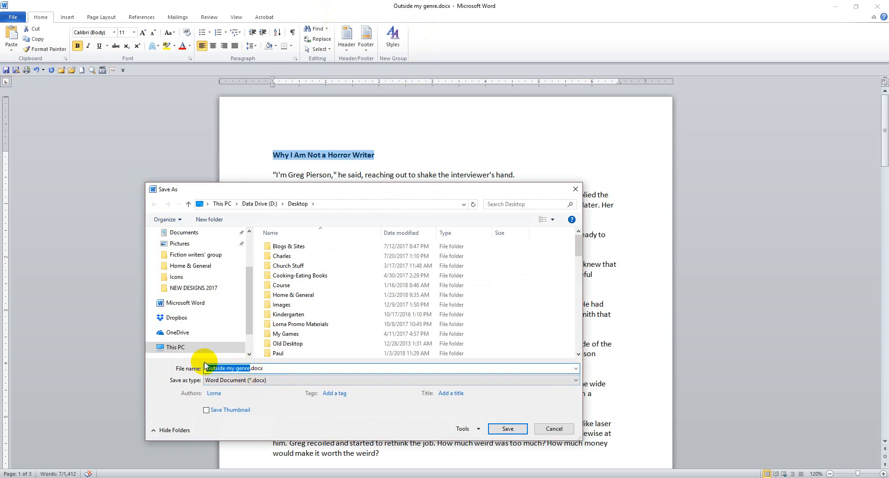
{"action": "key", "text": "ctrl+v"}
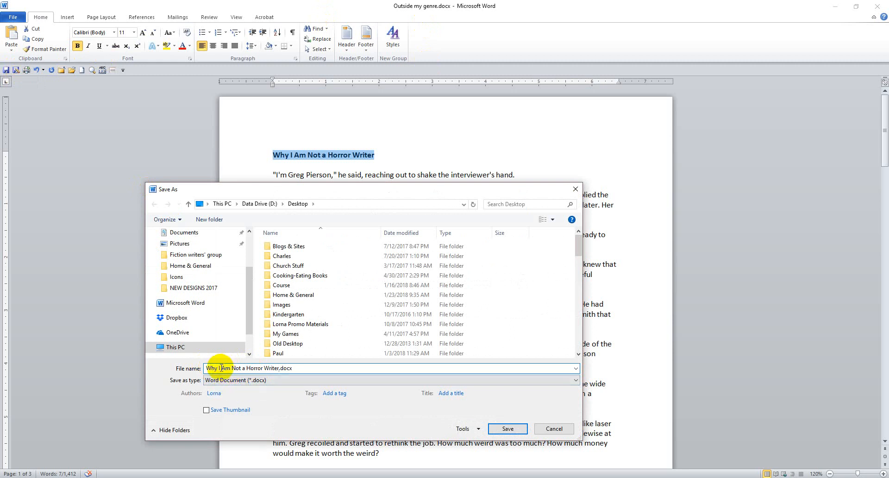
{"action": "scroll", "coordinate": [224, 307], "scroll_direction": "up", "scroll_amount": 3}
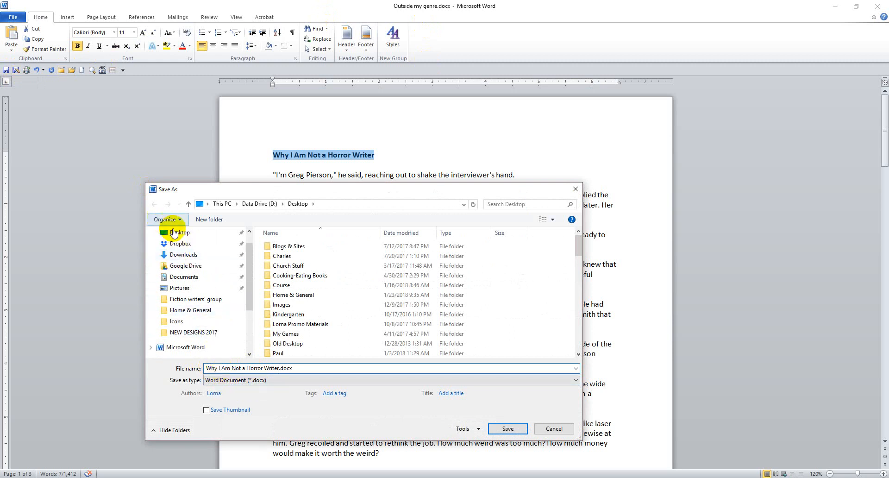
{"action": "left_click", "coordinate": [202, 236]}
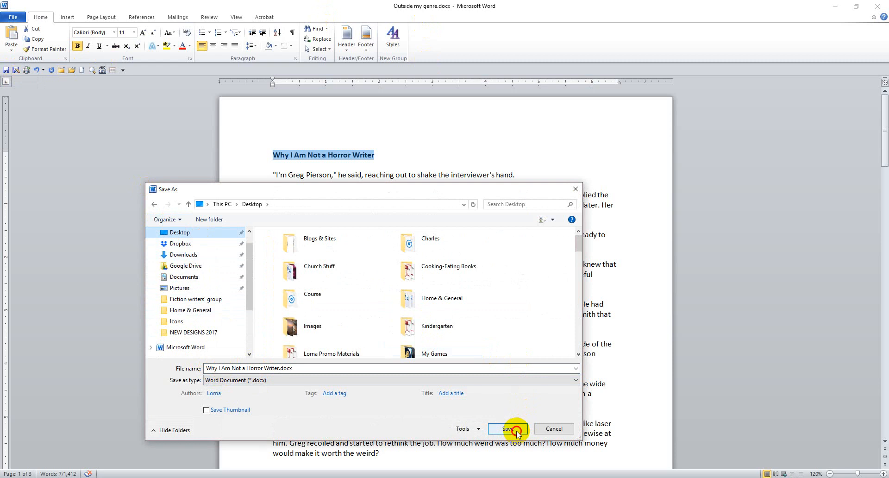
{"action": "left_click", "coordinate": [516, 431]}
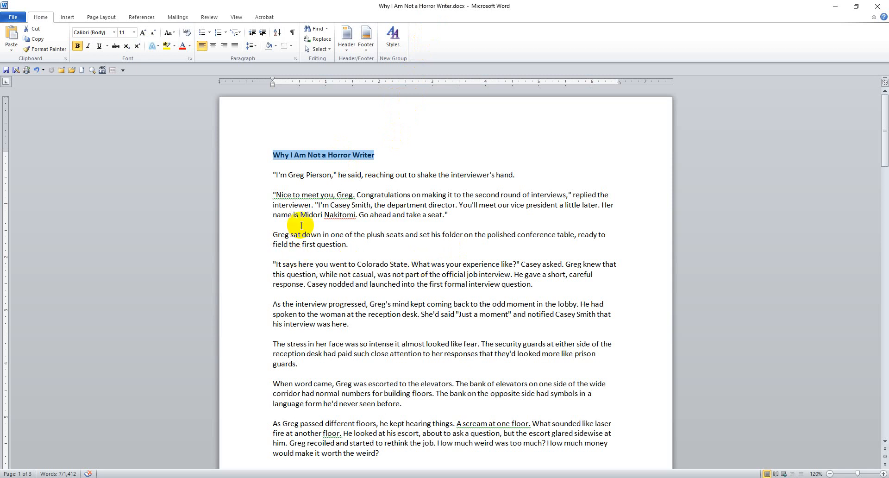
Format the whole document in Times New Roman at 12 pt.
{"action": "left_click", "coordinate": [275, 162]}
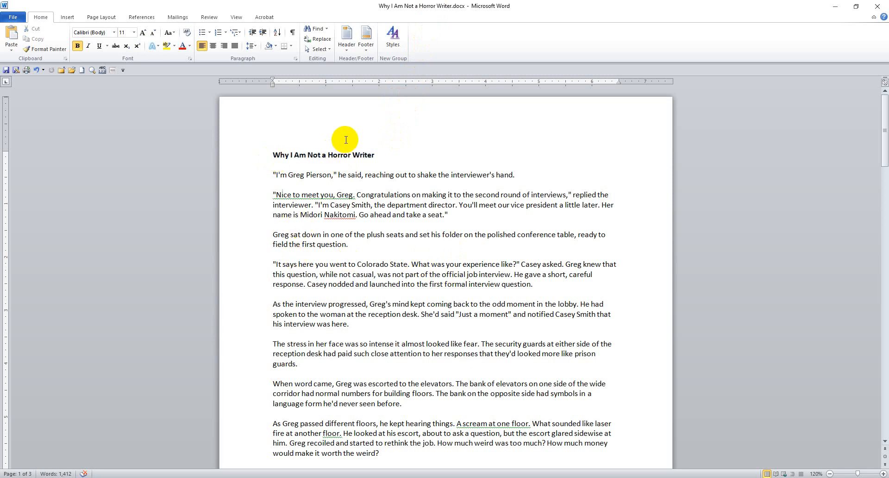
{"action": "key", "text": "ctrl+a"}
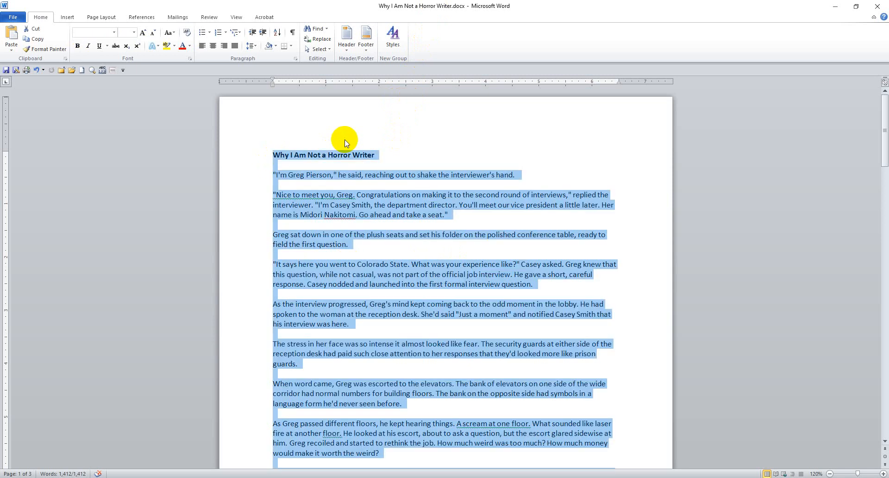
{"action": "left_click", "coordinate": [114, 33]}
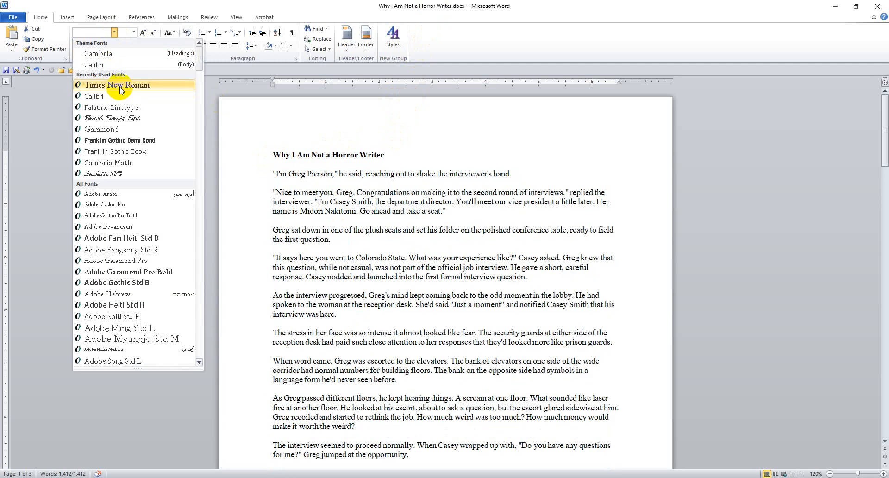
{"action": "left_click", "coordinate": [119, 86]}
{"action": "left_click", "coordinate": [134, 33]}
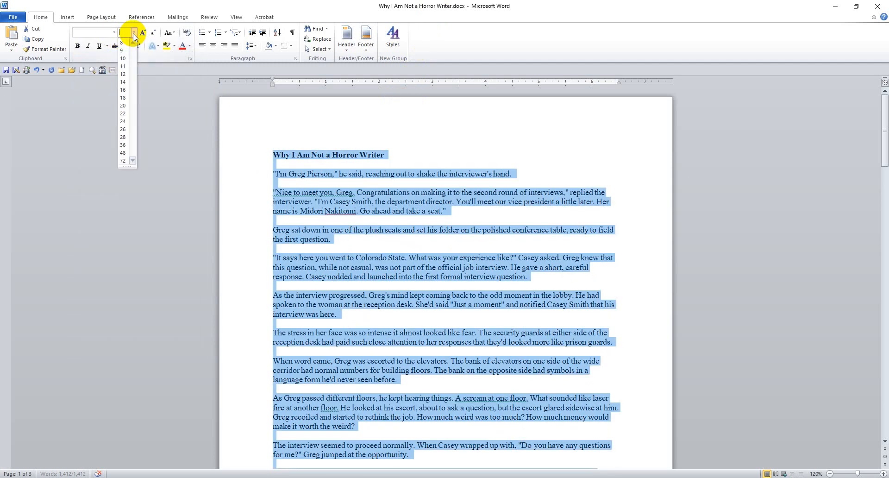
{"action": "left_click", "coordinate": [126, 76]}
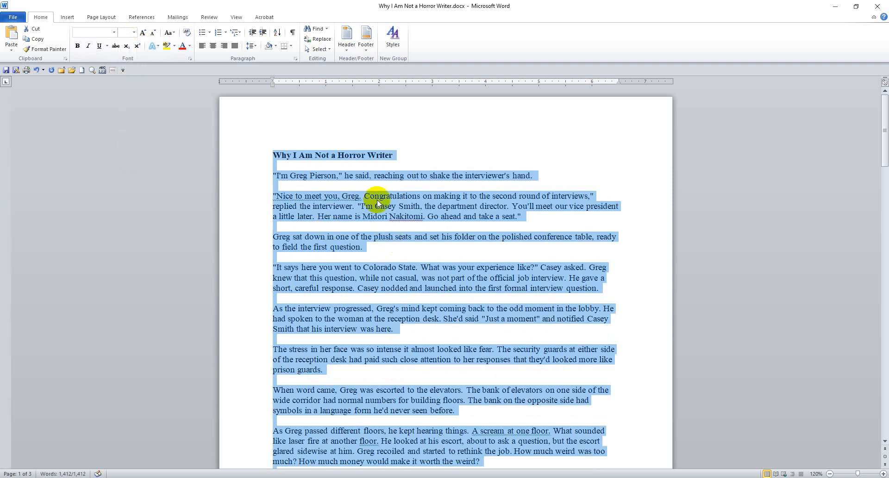
{"action": "left_click", "coordinate": [378, 203]}
{"action": "left_click", "coordinate": [439, 430]}
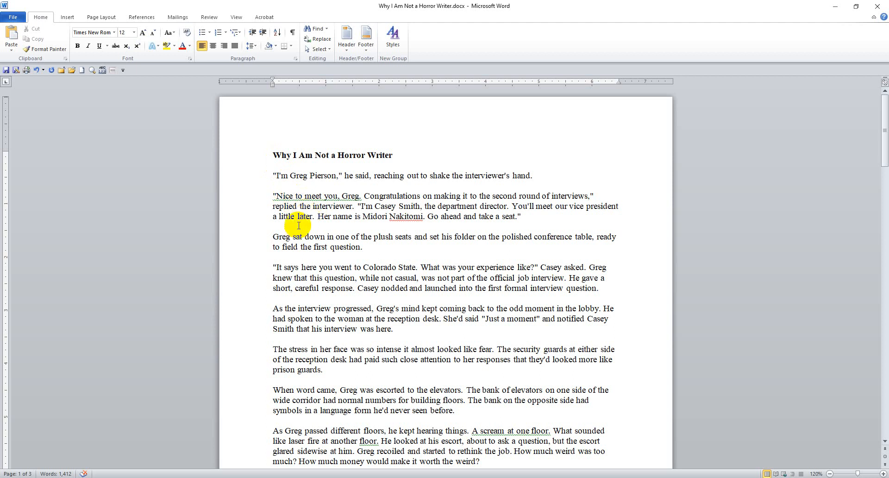
{"action": "left_click", "coordinate": [273, 155]}
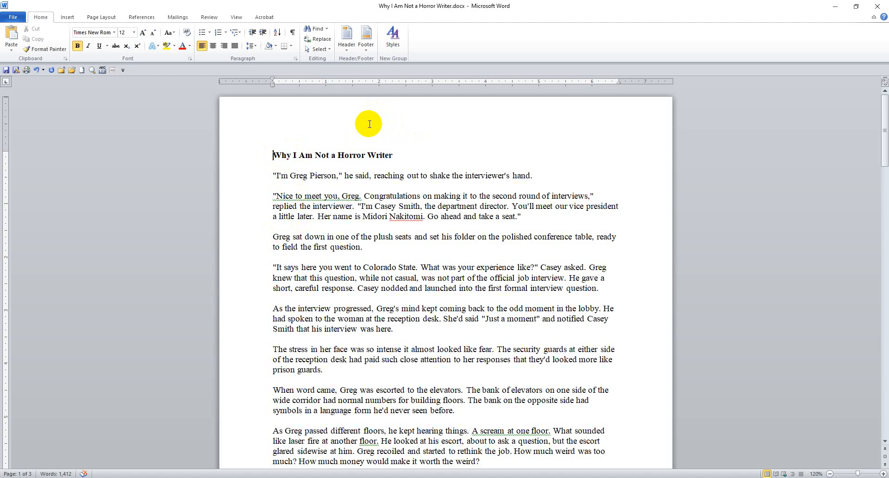
{"action": "key", "text": "ctrl+a"}
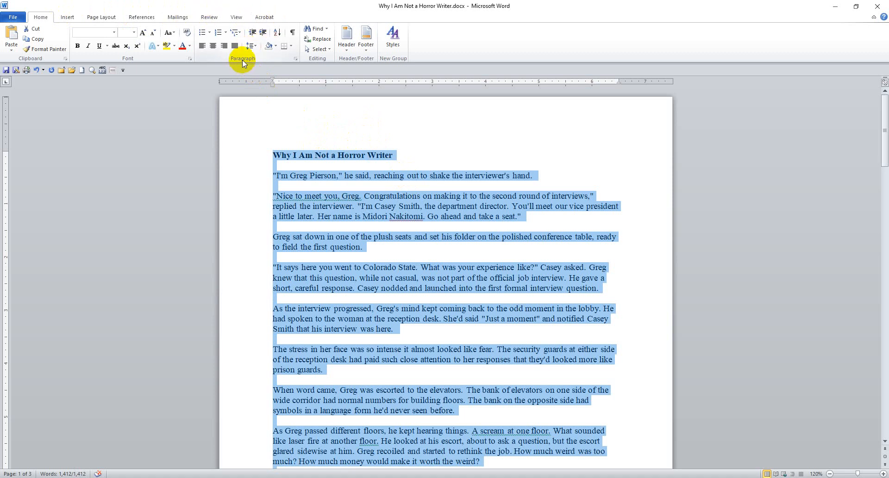
{"action": "left_click", "coordinate": [295, 60]}
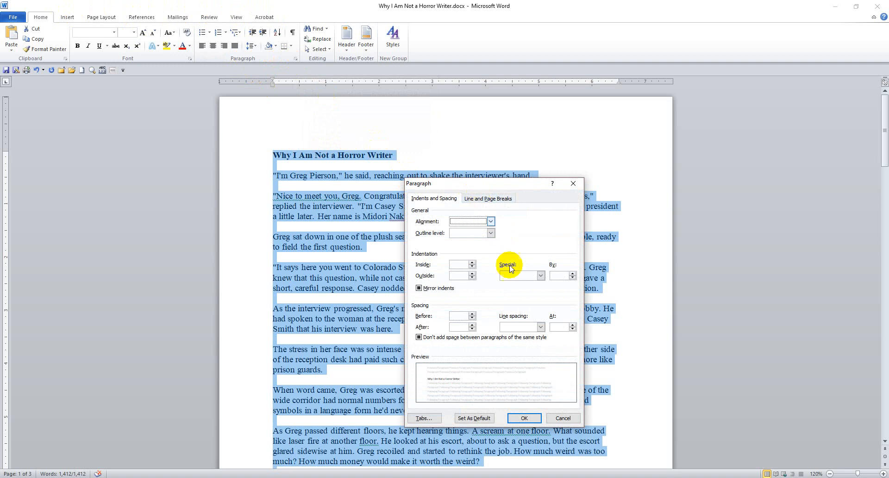
{"action": "left_click", "coordinate": [541, 327]}
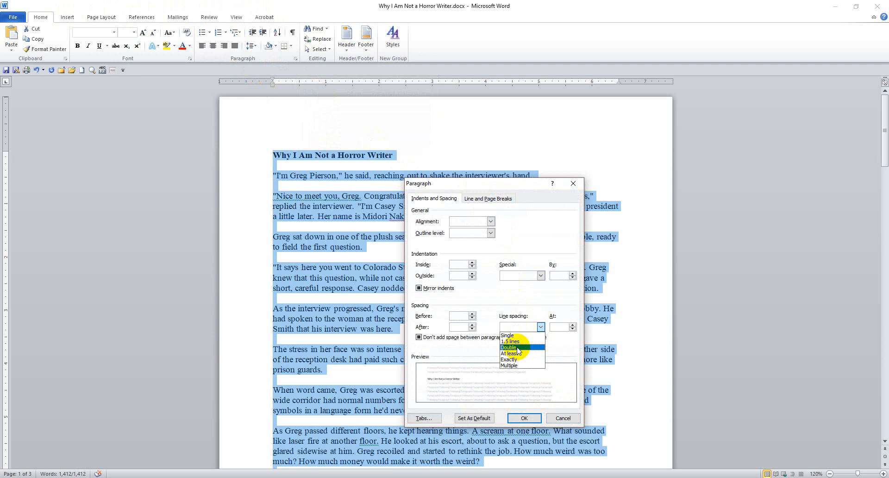
{"action": "left_click", "coordinate": [562, 418]}
{"action": "left_click", "coordinate": [563, 418]}
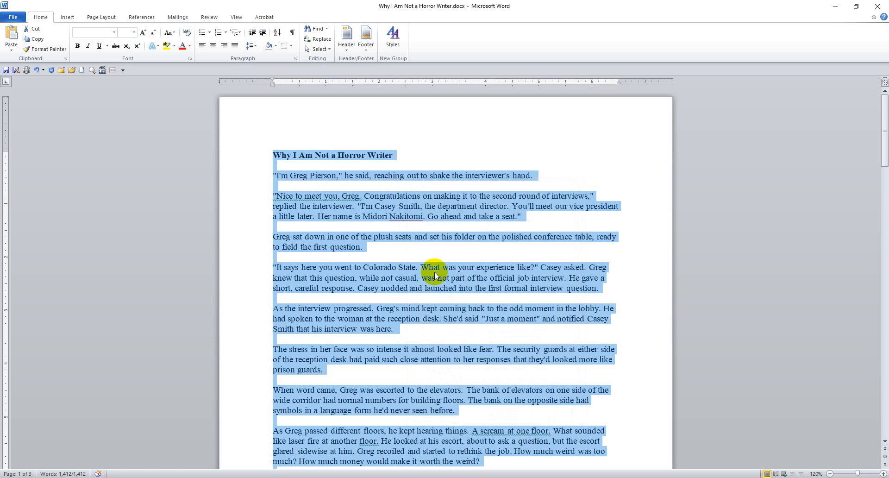
Replace every pair of consecutive paragraph marks (^p^p) with a single paragraph mark (^p) throughout the document.
{"action": "key", "text": "ctrl+h"}
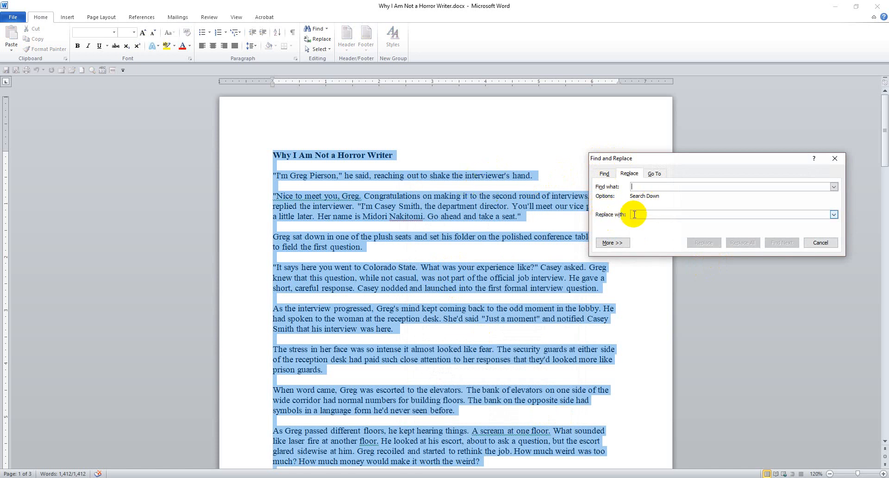
{"action": "left_click", "coordinate": [612, 242]}
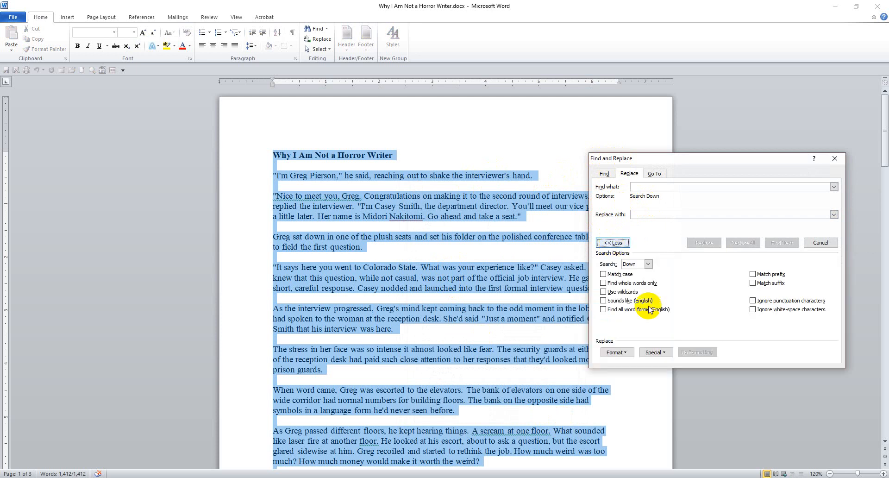
{"action": "left_click", "coordinate": [656, 352]}
{"action": "left_click", "coordinate": [673, 118]}
{"action": "left_click", "coordinate": [666, 353]}
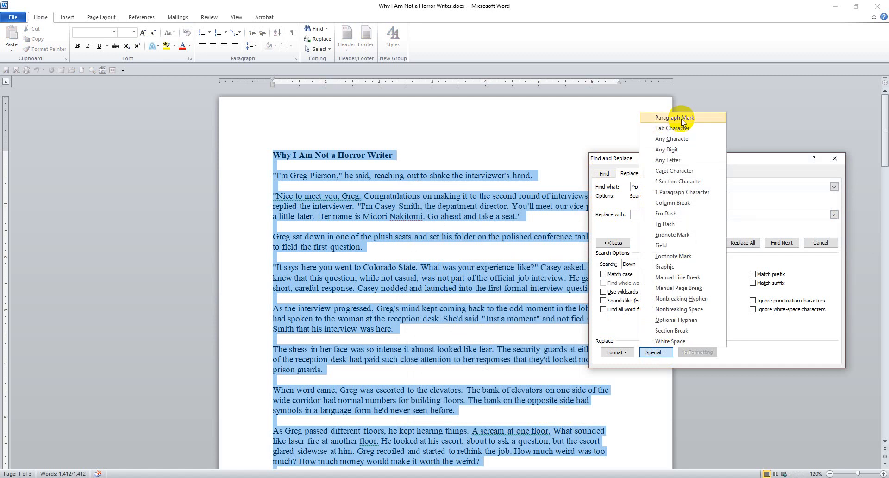
{"action": "left_click", "coordinate": [675, 118]}
{"action": "left_click", "coordinate": [637, 214]}
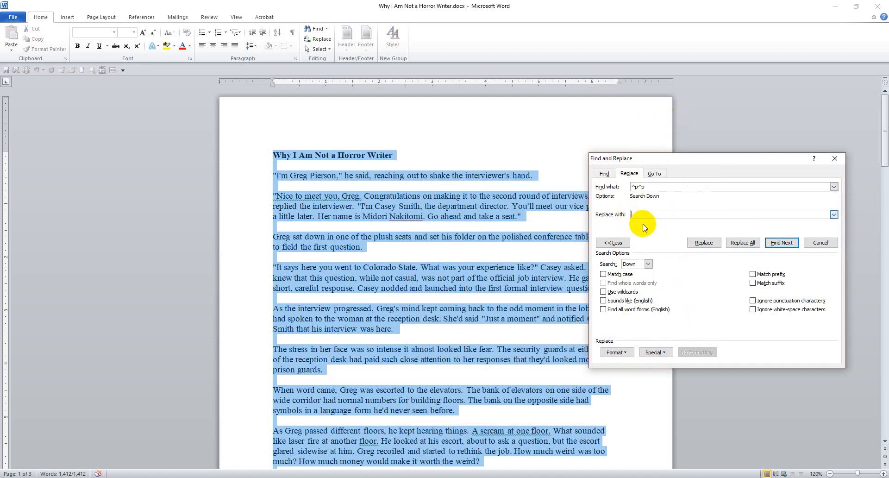
{"action": "left_click", "coordinate": [666, 353]}
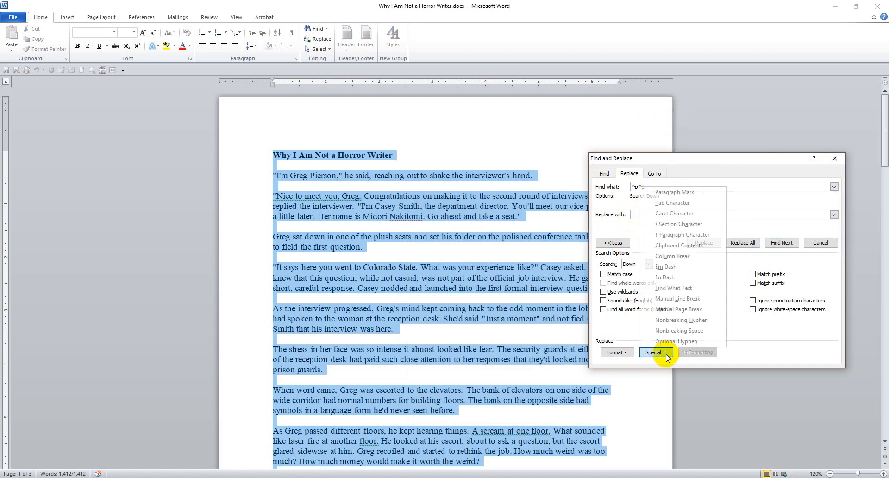
{"action": "left_click", "coordinate": [682, 194]}
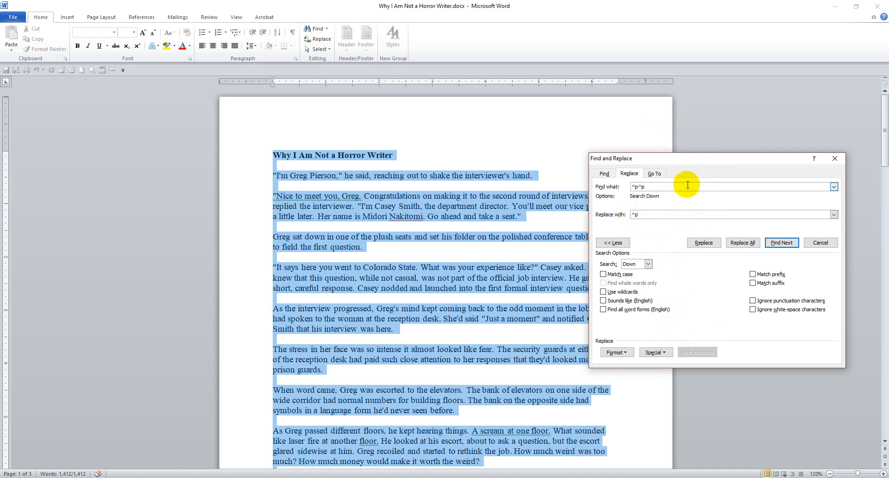
{"action": "left_click", "coordinate": [740, 244]}
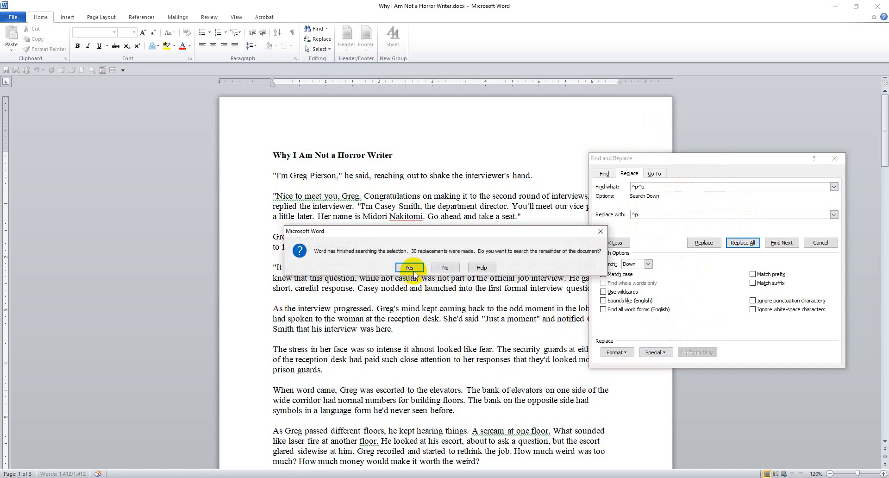
{"action": "left_click", "coordinate": [408, 267]}
{"action": "left_click", "coordinate": [424, 268]}
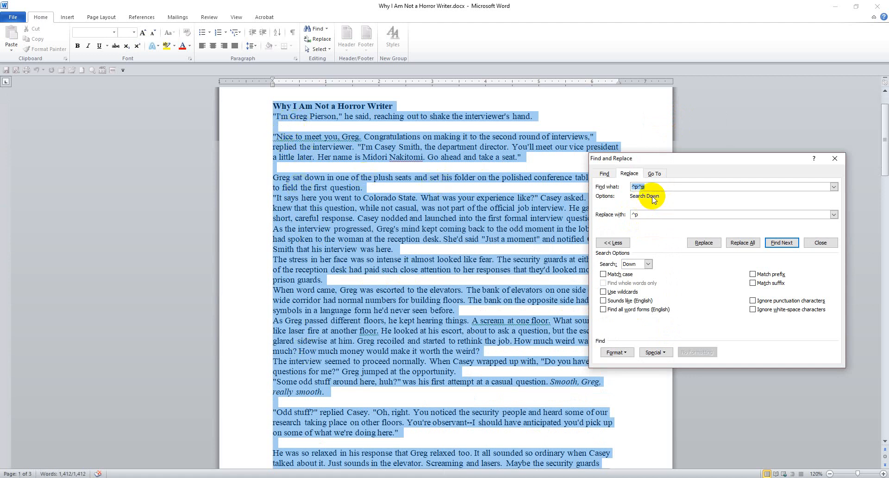
Replace all manual line breaks (^l) in the document with nothing.
{"action": "left_click", "coordinate": [663, 353]}
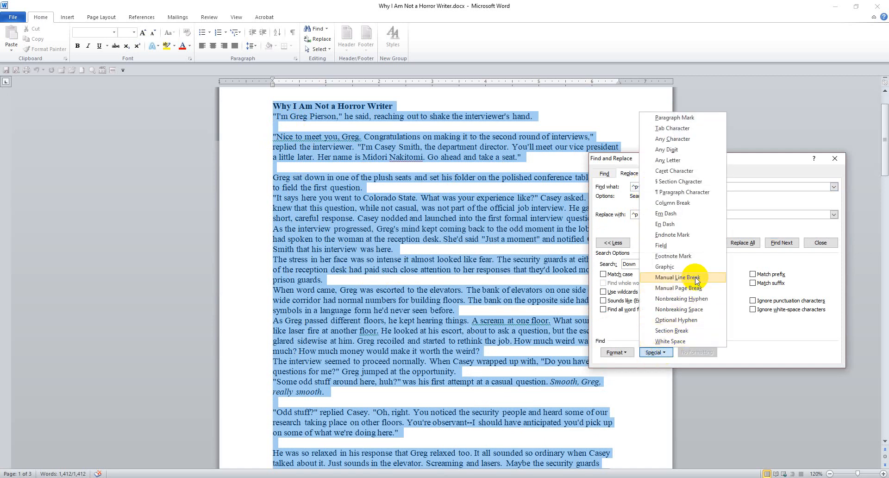
{"action": "left_click", "coordinate": [666, 288]}
{"action": "left_click_drag", "start_coordinate": [639, 214], "coordinate": [606, 212]}
{"action": "key", "text": "Delete"}
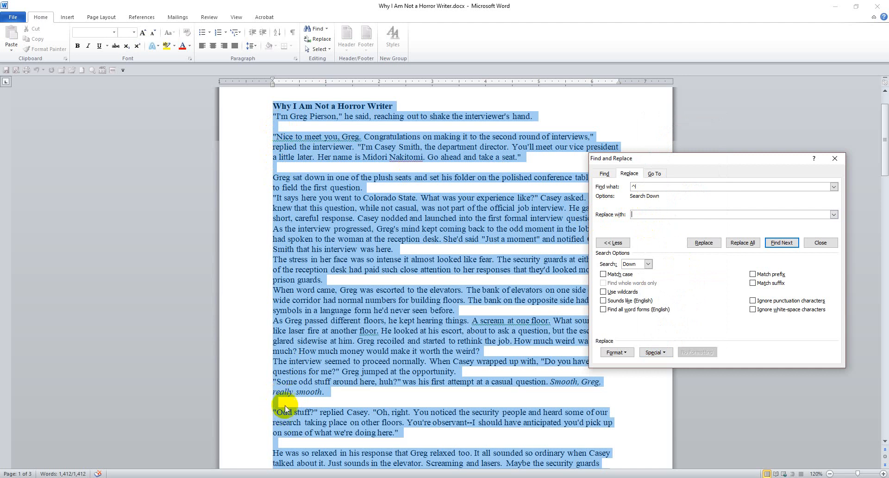
{"action": "left_click", "coordinate": [739, 243]}
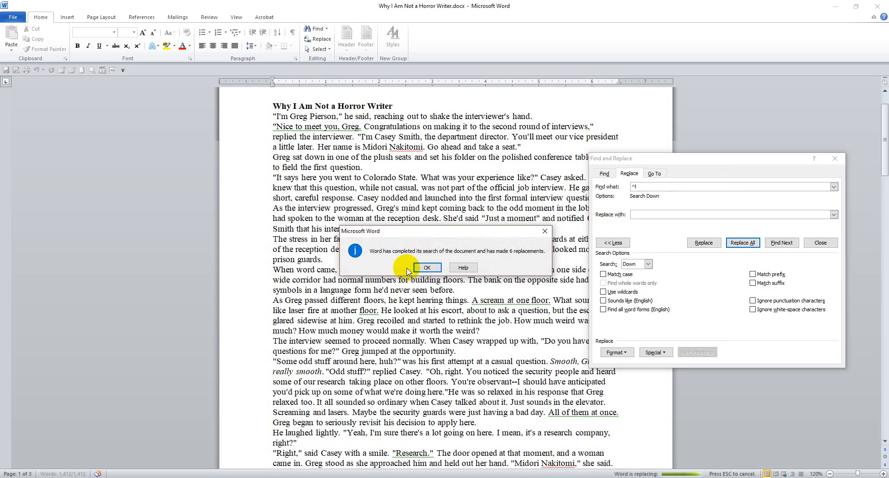
Close the finished replacement and set the line spacing of the whole document to Double.
{"action": "left_click", "coordinate": [409, 268]}
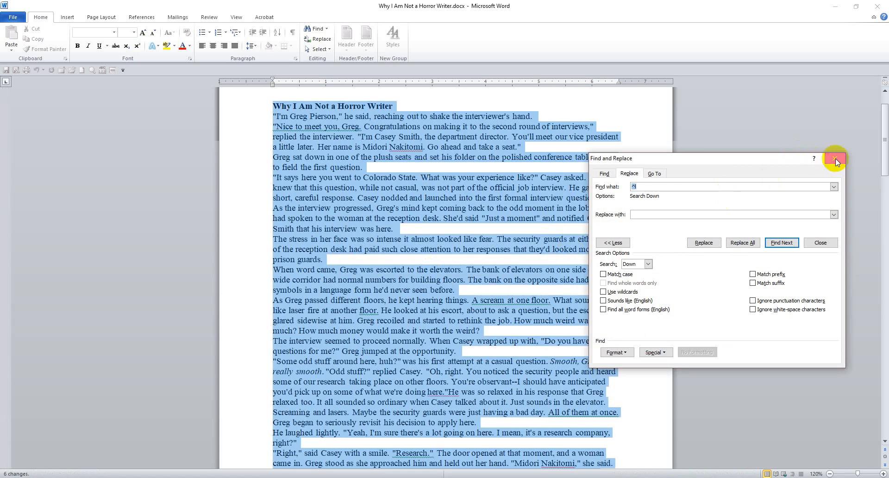
{"action": "left_click", "coordinate": [835, 159]}
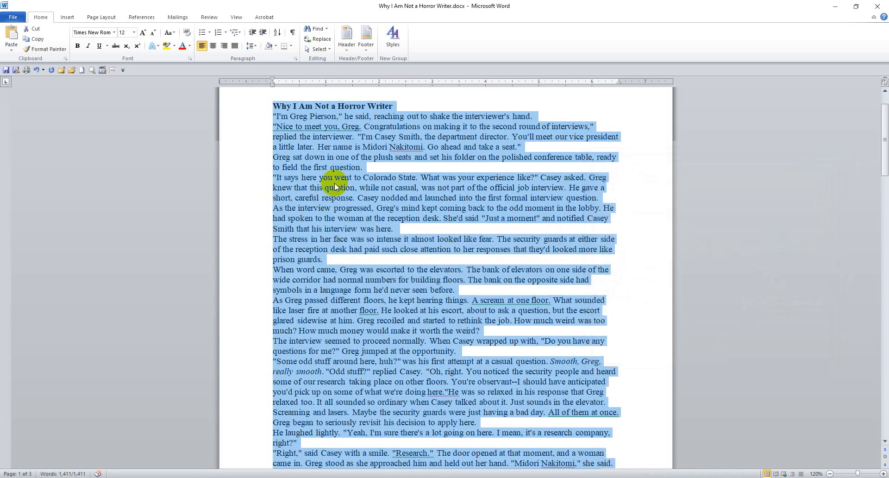
{"action": "left_click", "coordinate": [295, 58]}
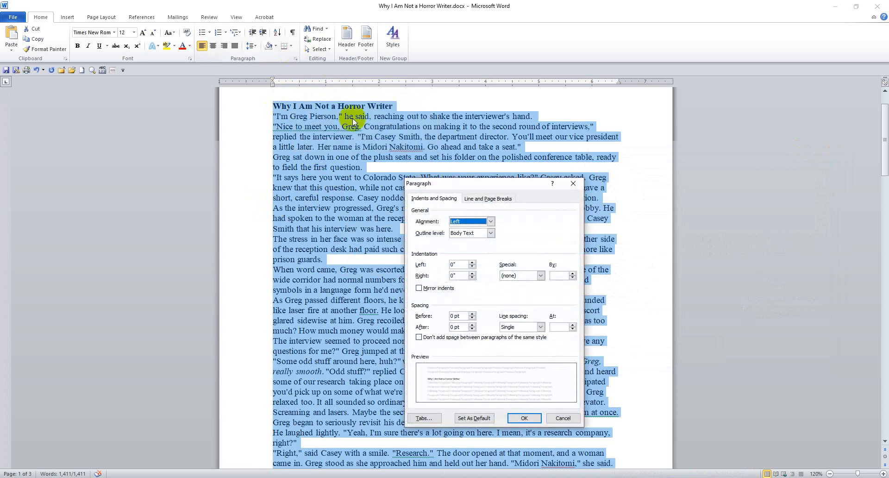
{"action": "left_click", "coordinate": [540, 327]}
{"action": "left_click", "coordinate": [519, 347]}
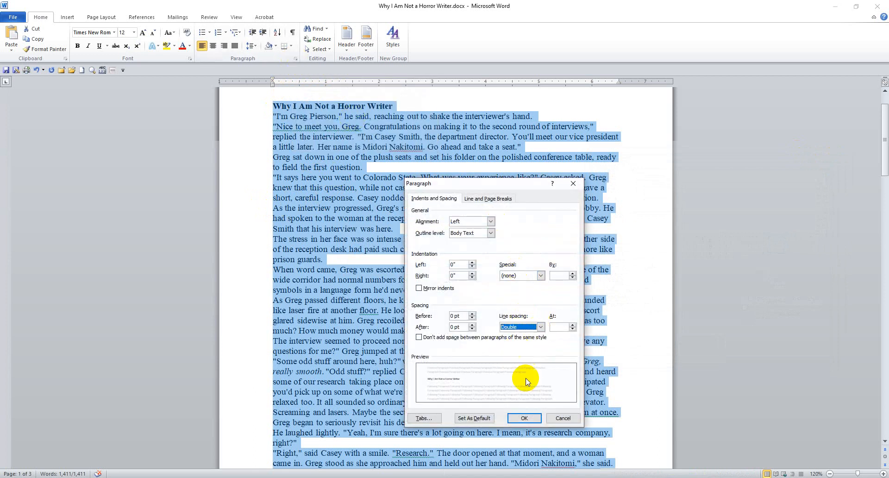
{"action": "left_click", "coordinate": [526, 418]}
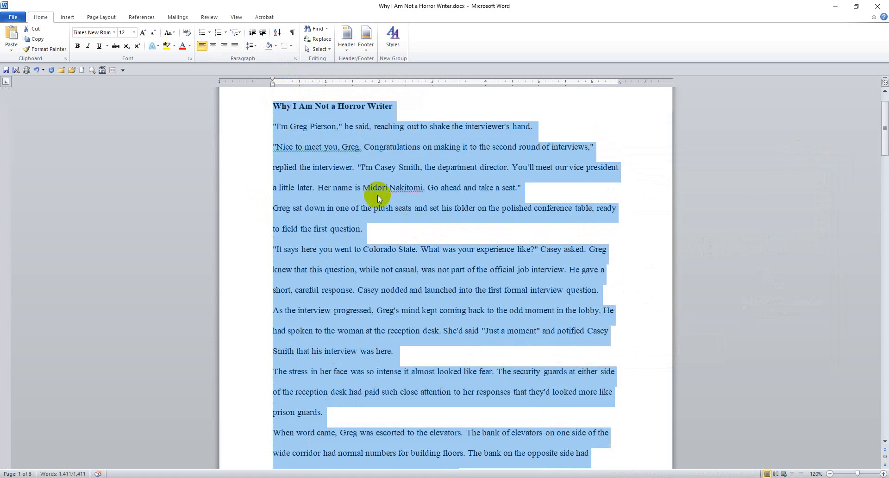
{"action": "left_click", "coordinate": [309, 168]}
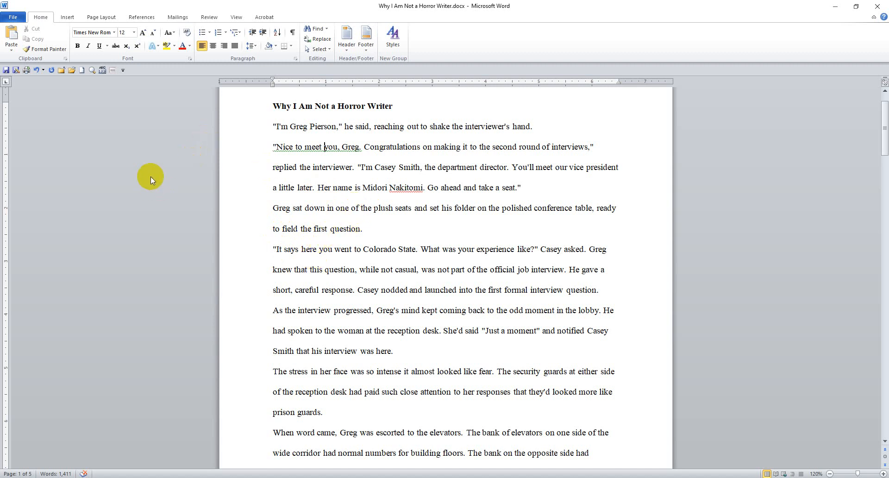
Apply the Normal page margins, 1" on every side, to the document.
{"action": "left_click", "coordinate": [102, 18]}
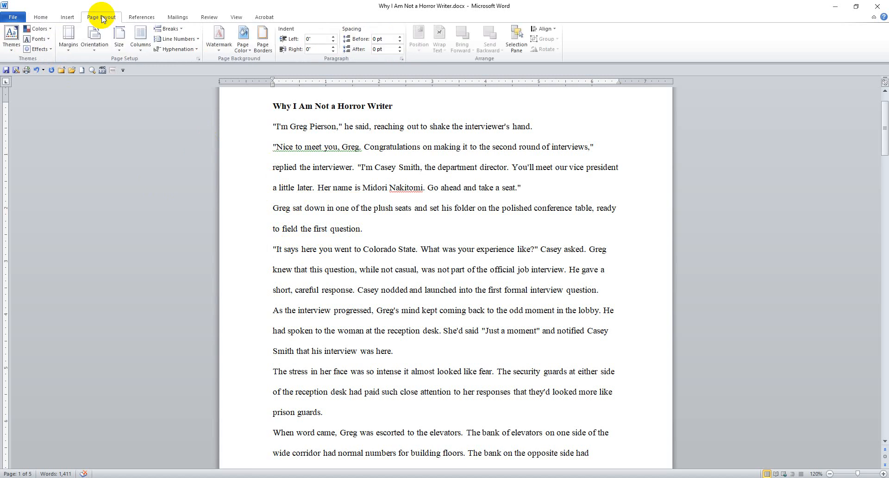
{"action": "left_click", "coordinate": [73, 48]}
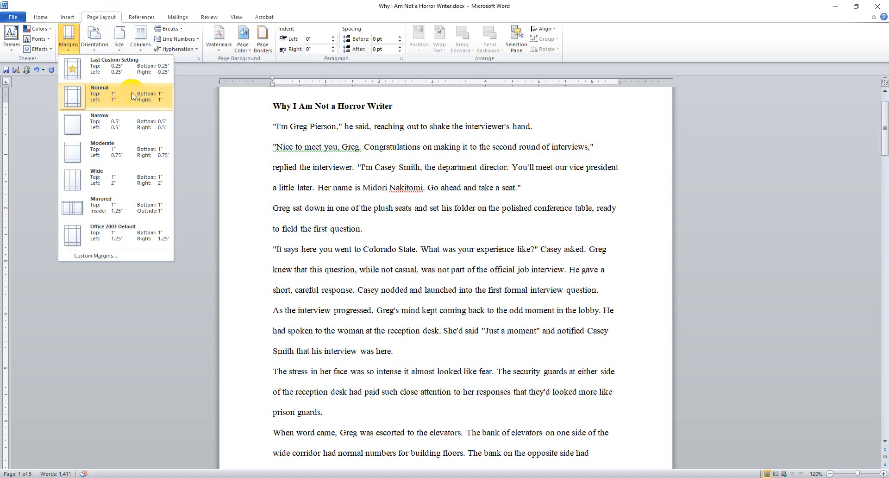
{"action": "left_click", "coordinate": [198, 109]}
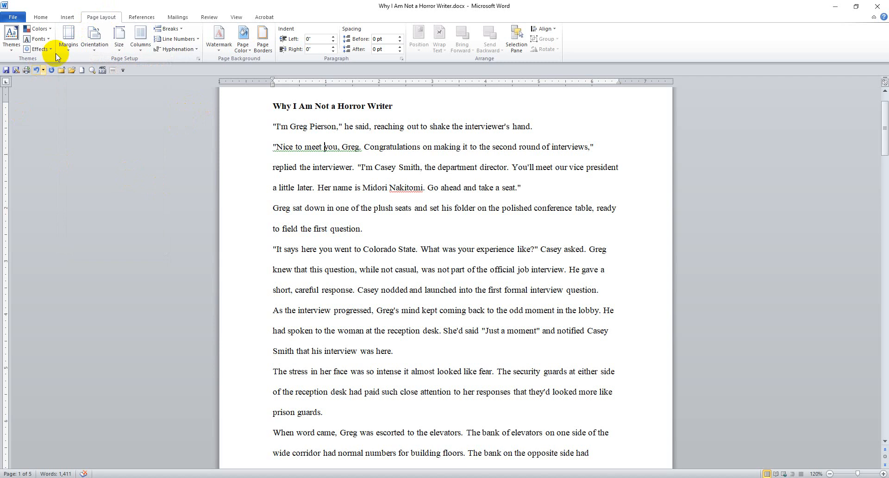
{"action": "left_click", "coordinate": [69, 37]}
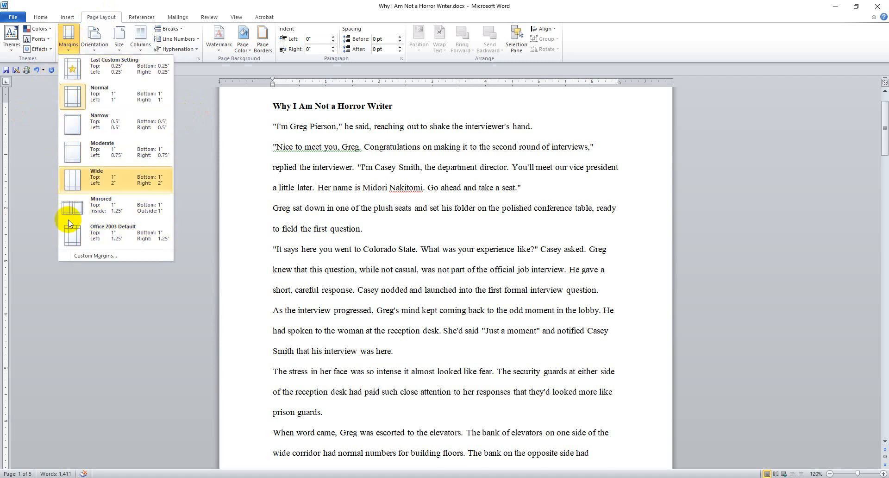
{"action": "left_click", "coordinate": [70, 97]}
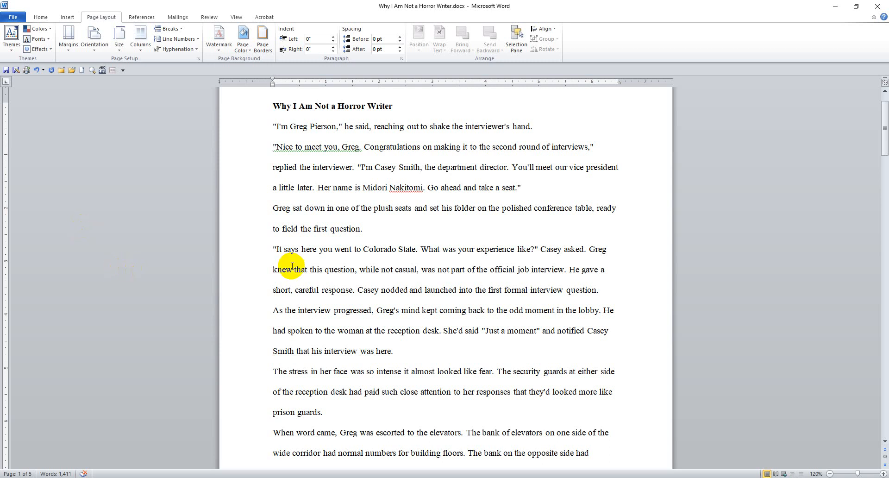
Insert a Blank header containing the title "Why I Am Not a Horror Writer".
{"action": "scroll", "coordinate": [337, 258], "scroll_direction": "up", "scroll_amount": 1}
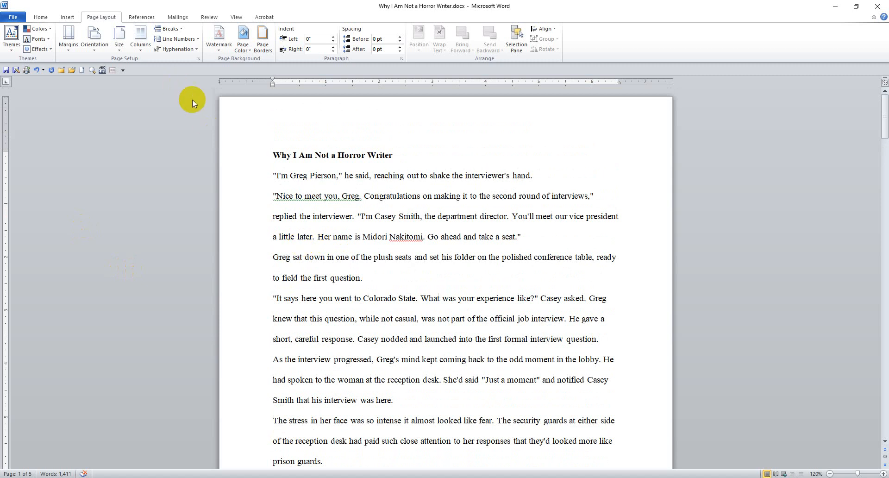
{"action": "left_click", "coordinate": [68, 18]}
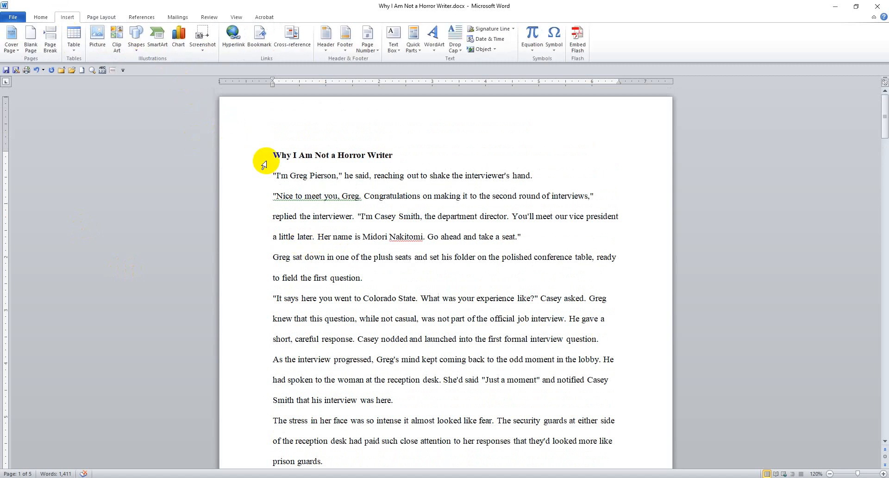
{"action": "left_click", "coordinate": [327, 35]}
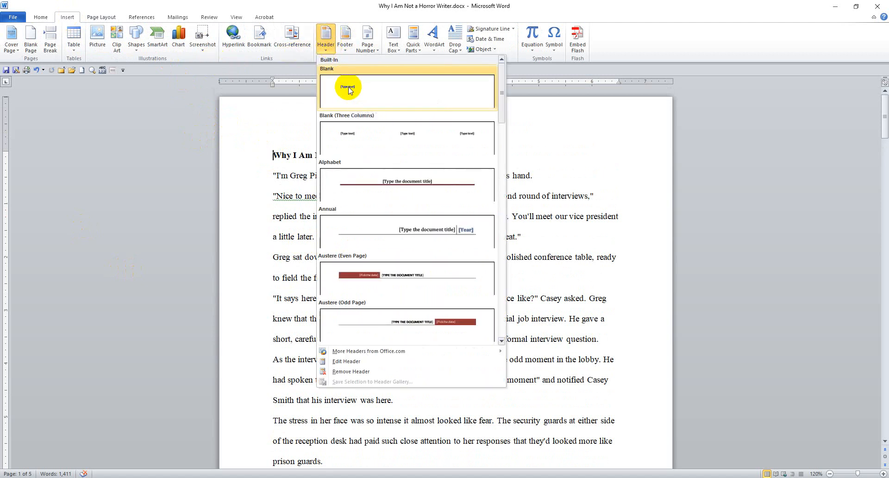
{"action": "left_click", "coordinate": [351, 90]}
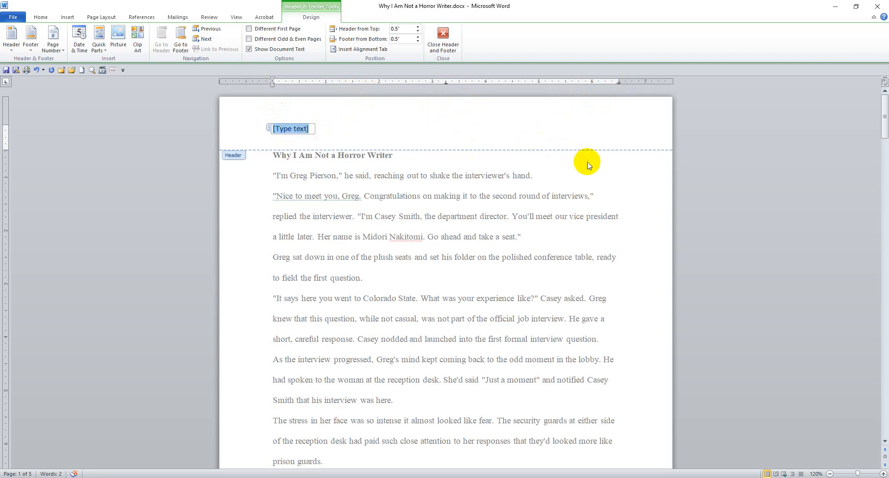
{"action": "type", "text": "Why I Am Not a Horror Writer"}
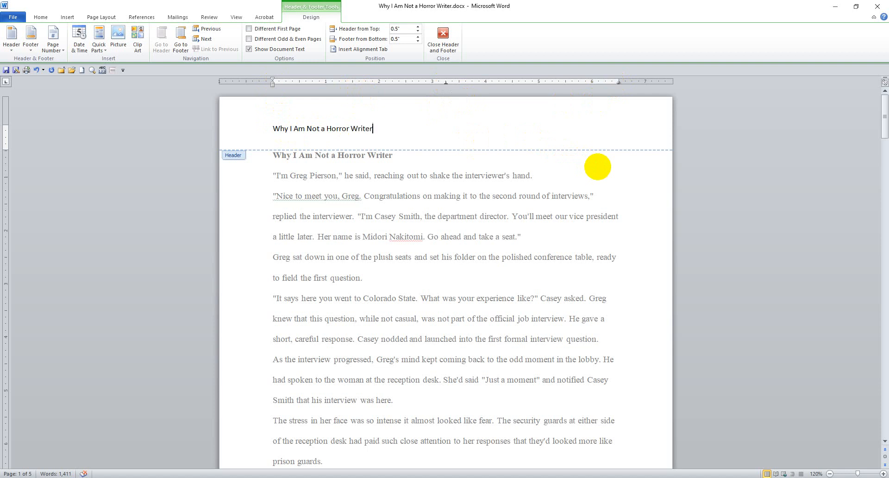
Insert a Plain Number page number at the right end of the header line, opposite the title.
{"action": "key", "text": "Tab"}
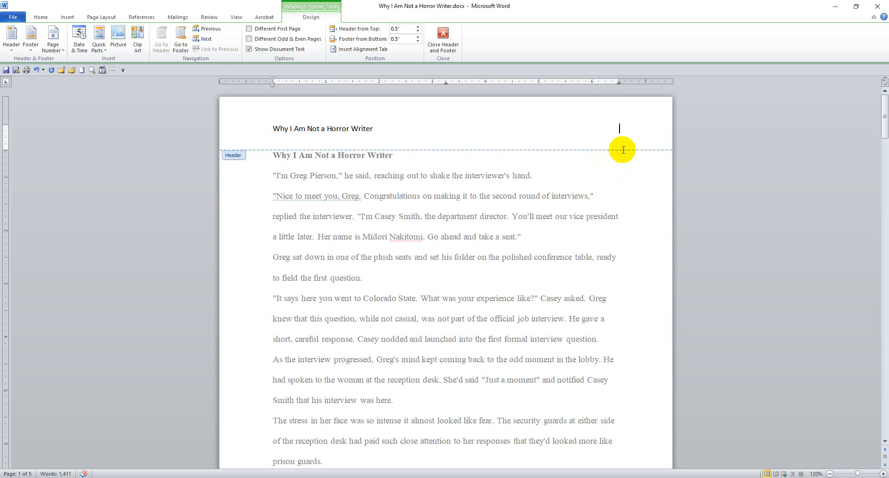
{"action": "left_click", "coordinate": [66, 18]}
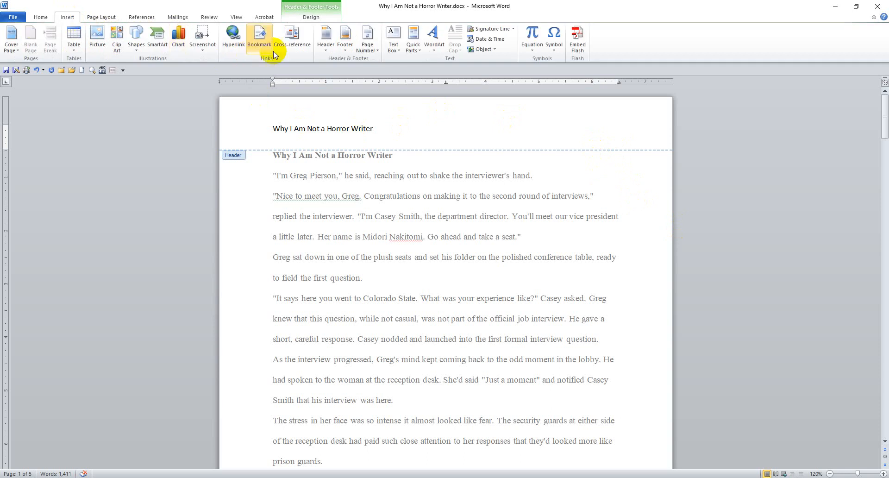
{"action": "left_click", "coordinate": [369, 46]}
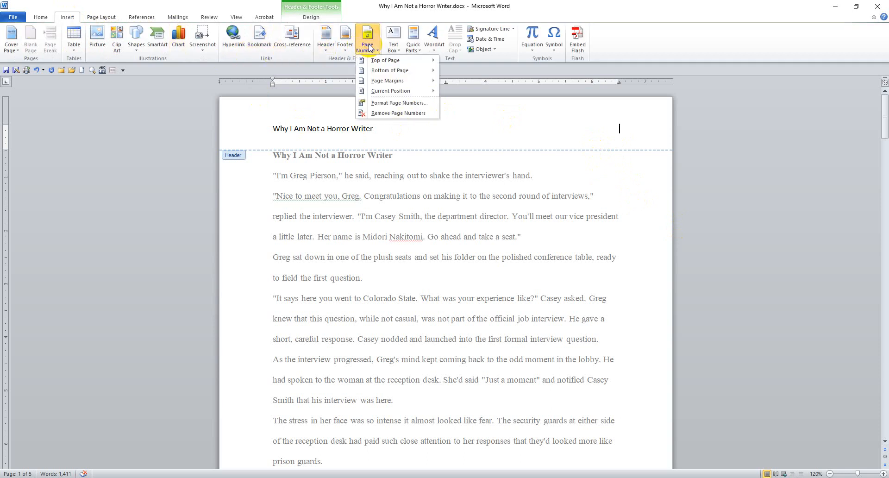
{"action": "mouse_move", "coordinate": [371, 91]}
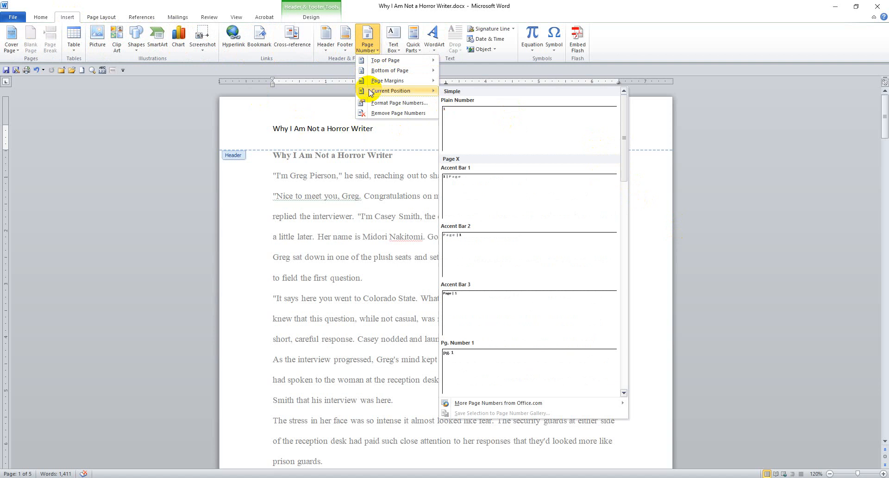
{"action": "left_click", "coordinate": [461, 120]}
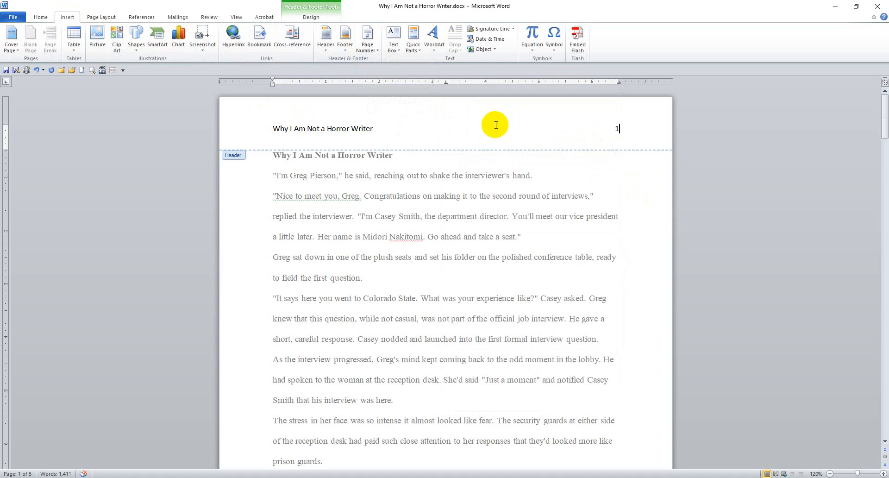
Leave the header and delete the bold title line from the start of the story text.
{"action": "double_click", "coordinate": [425, 201]}
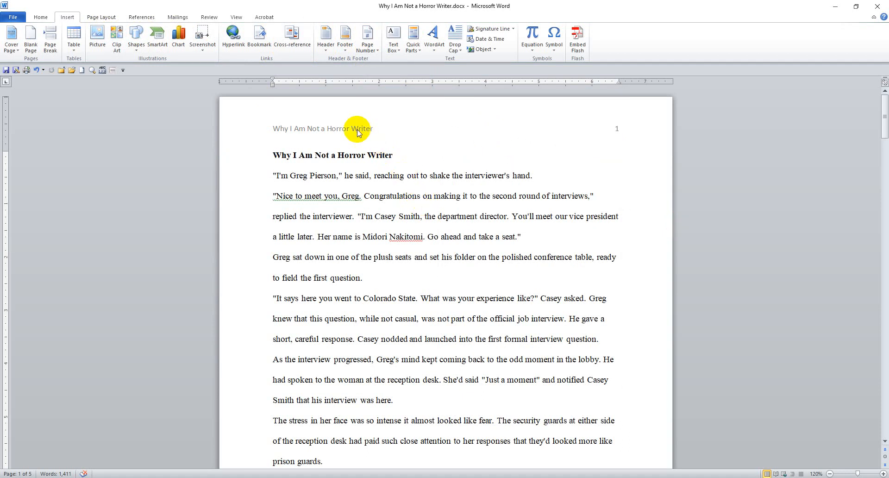
{"action": "triple_click", "coordinate": [283, 157]}
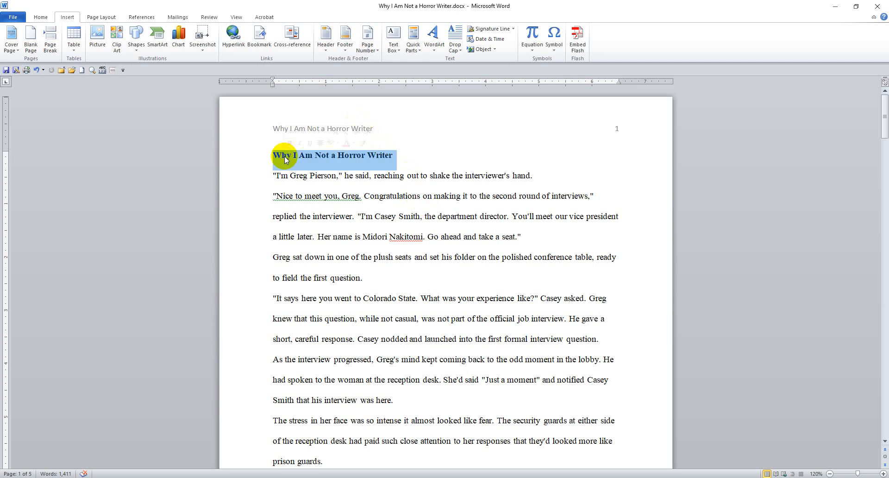
{"action": "key", "text": "Delete"}
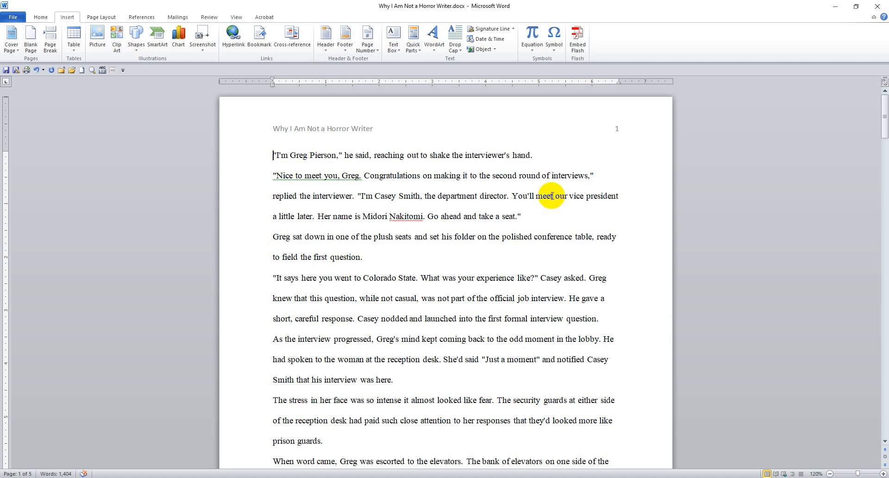
Replace every period followed by two spaces with a period and one space throughout the document.
{"action": "key", "text": "ctrl+a"}
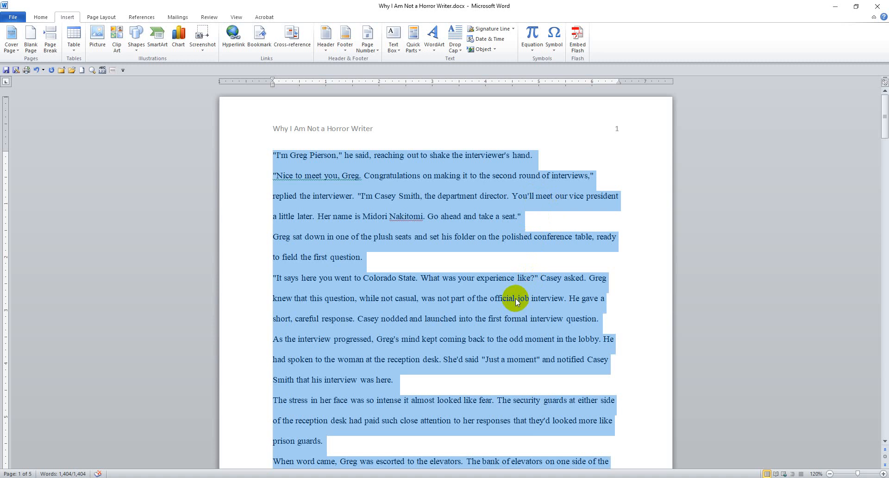
{"action": "key", "text": "ctrl+h"}
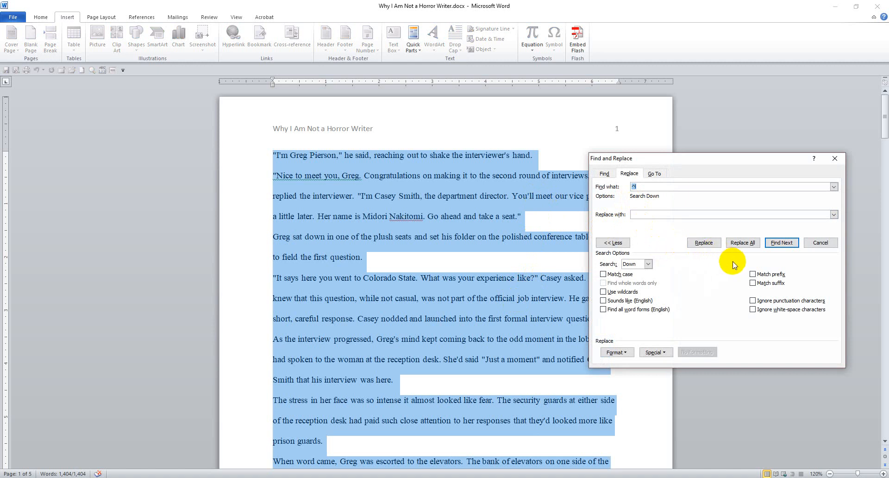
{"action": "type", "text": "."}
{"action": "key", "text": "Tab"}
{"action": "type", "text": "."}
{"action": "left_click", "coordinate": [743, 243]}
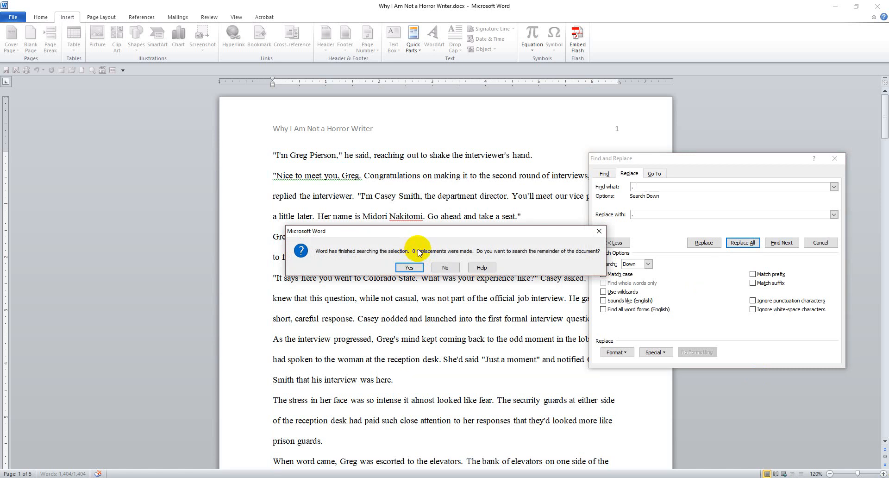
{"action": "left_click", "coordinate": [413, 267]}
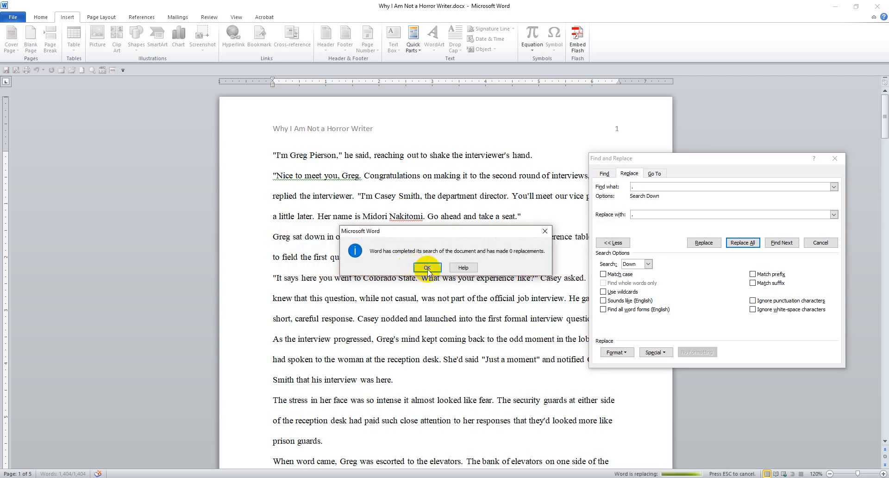
{"action": "left_click", "coordinate": [426, 268]}
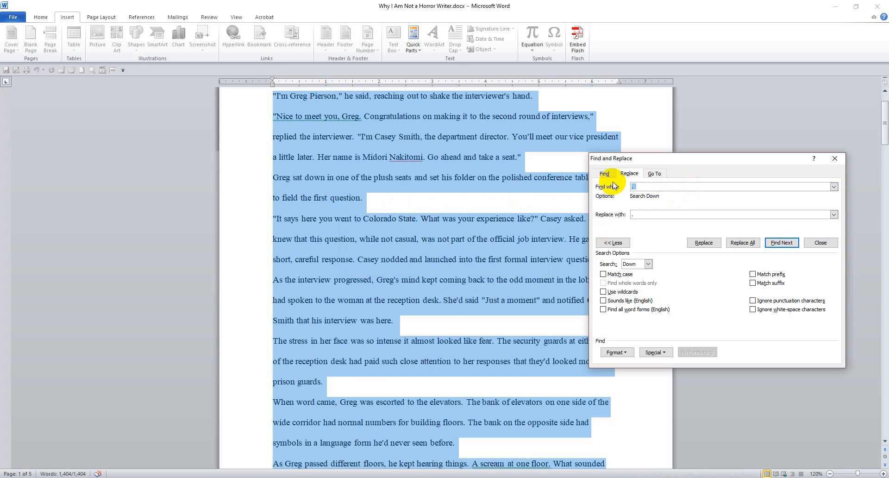
Replace every question mark followed by two spaces with a question mark and one space throughout the document.
{"action": "type", "text": "?"}
{"action": "key", "text": "Tab"}
{"action": "type", "text": "?"}
{"action": "left_click", "coordinate": [742, 243]}
{"action": "left_click", "coordinate": [410, 267]}
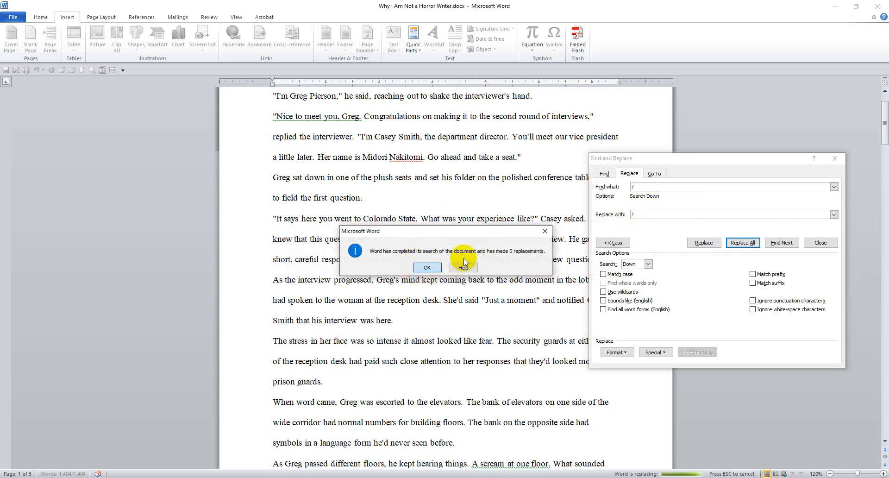
{"action": "key", "text": "Return"}
Replace every exclamation mark followed by two spaces with an exclamation mark and one space throughout the document.
{"action": "type", "text": "!"}
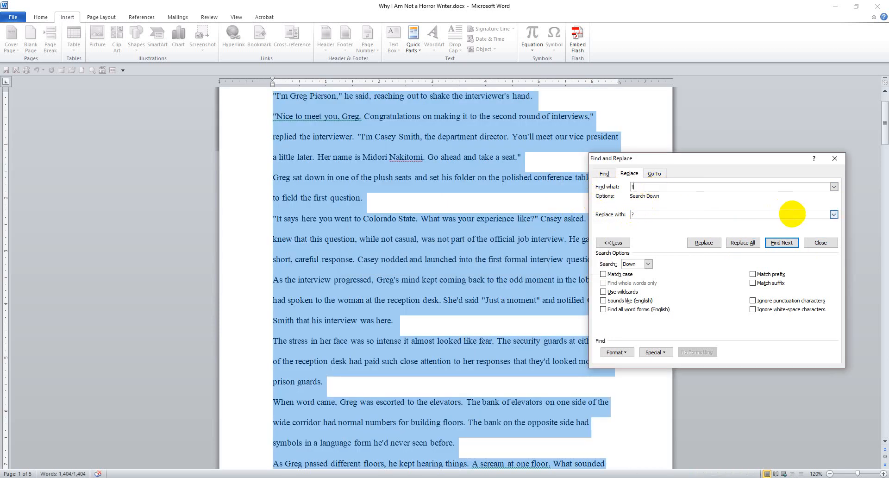
{"action": "key", "text": "Tab"}
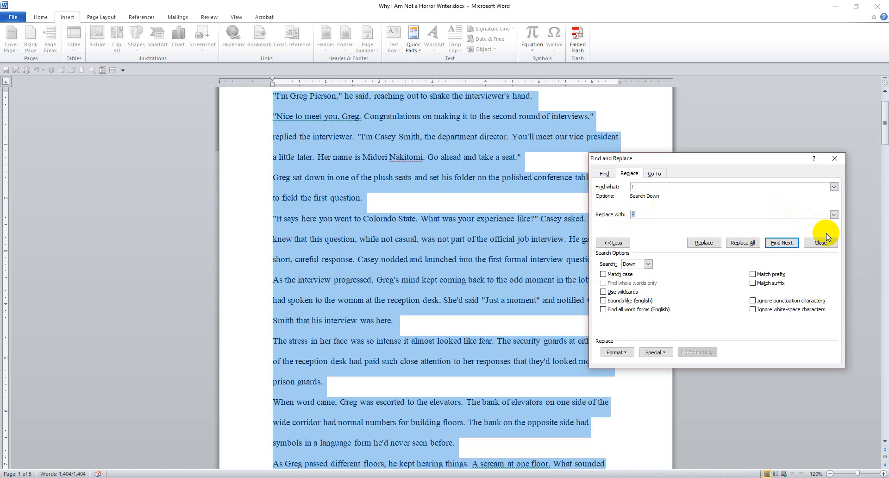
{"action": "type", "text": "!"}
{"action": "left_click", "coordinate": [742, 244]}
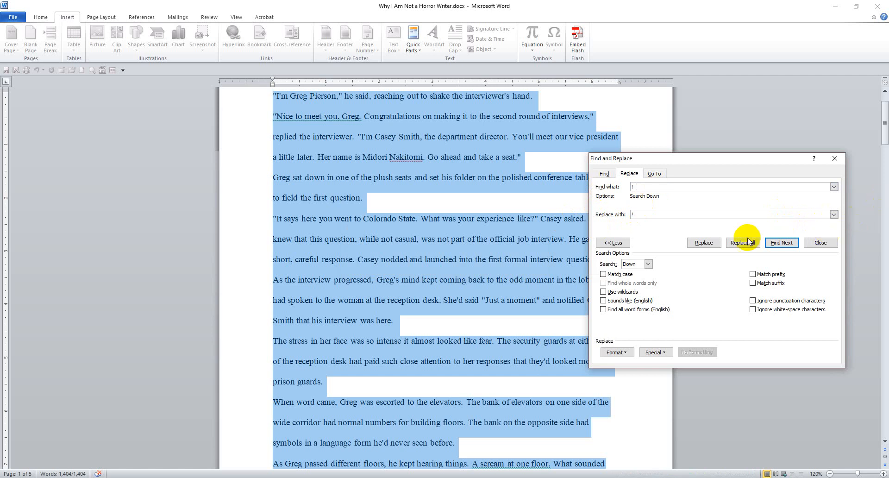
{"action": "left_click", "coordinate": [409, 268]}
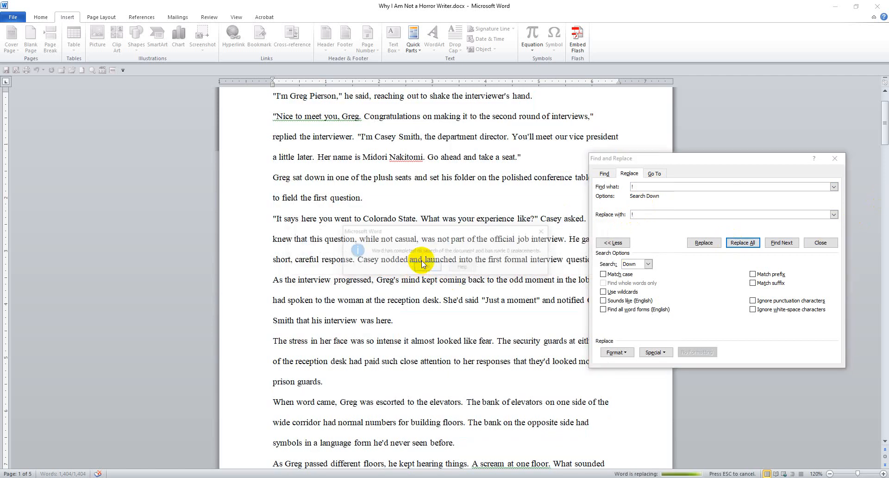
{"action": "left_click", "coordinate": [426, 268]}
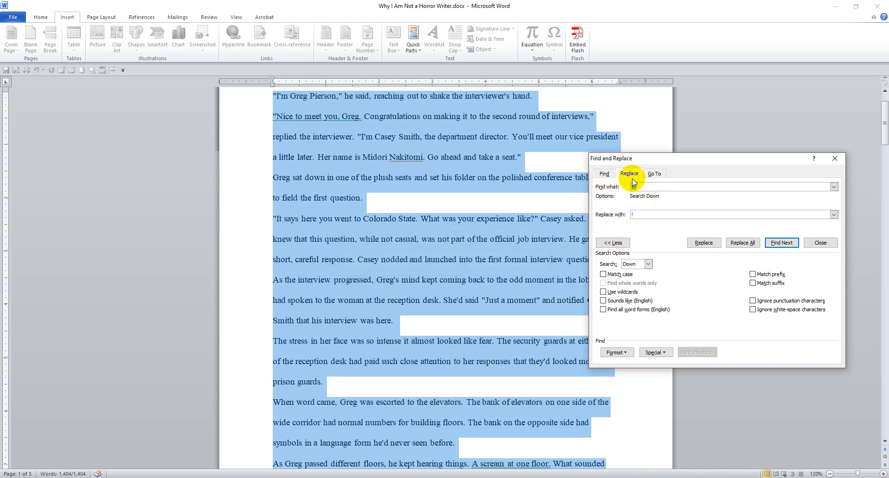
Replace every quotation mark followed by two spaces with a quotation mark and one space throughout the document, then finish find-and-replace and deselect the text.
{"action": "key", "text": "Tab"}
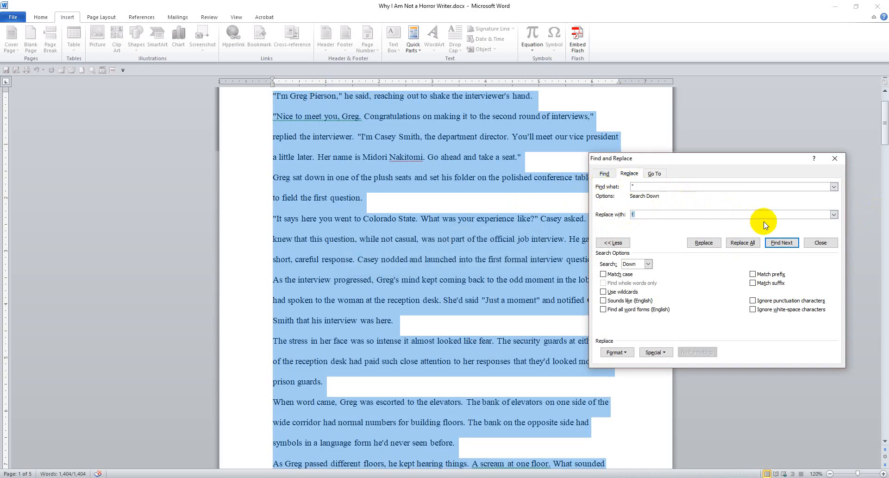
{"action": "type", "text": "\""}
{"action": "left_click", "coordinate": [742, 243]}
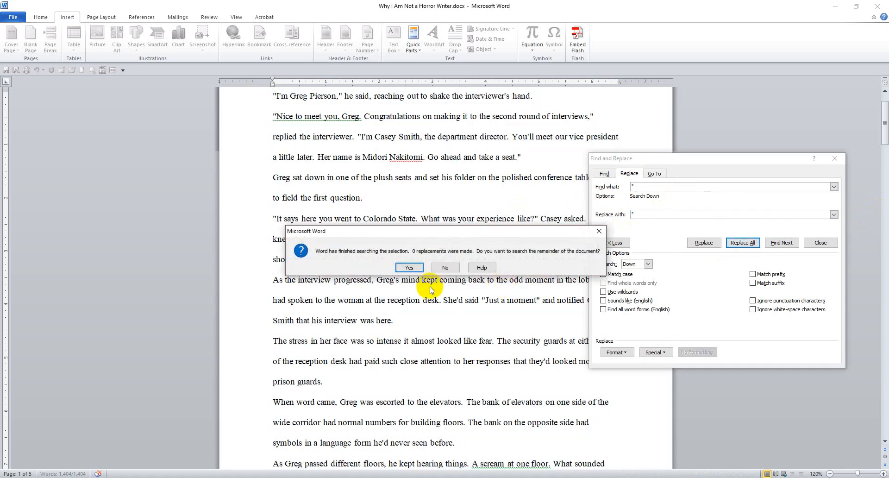
{"action": "left_click", "coordinate": [410, 267]}
{"action": "left_click", "coordinate": [422, 250]}
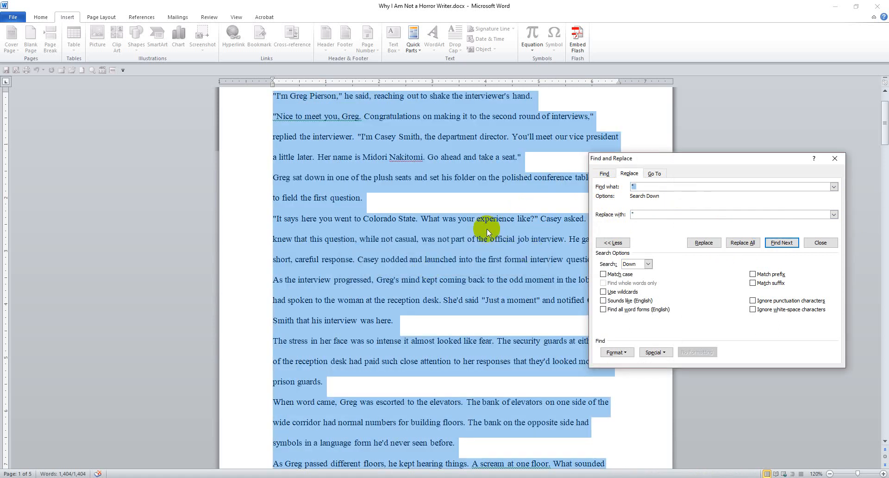
{"action": "left_click", "coordinate": [835, 159]}
{"action": "left_click", "coordinate": [521, 156]}
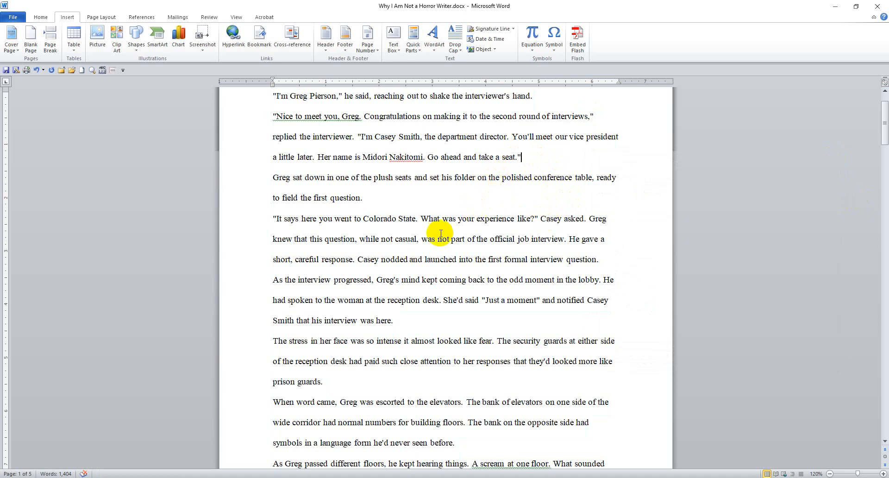
Review the title and page-number header, the font formatting and the margin setting, and check the header on the second page.
{"action": "scroll", "coordinate": [482, 264], "scroll_direction": "up", "scroll_amount": 2}
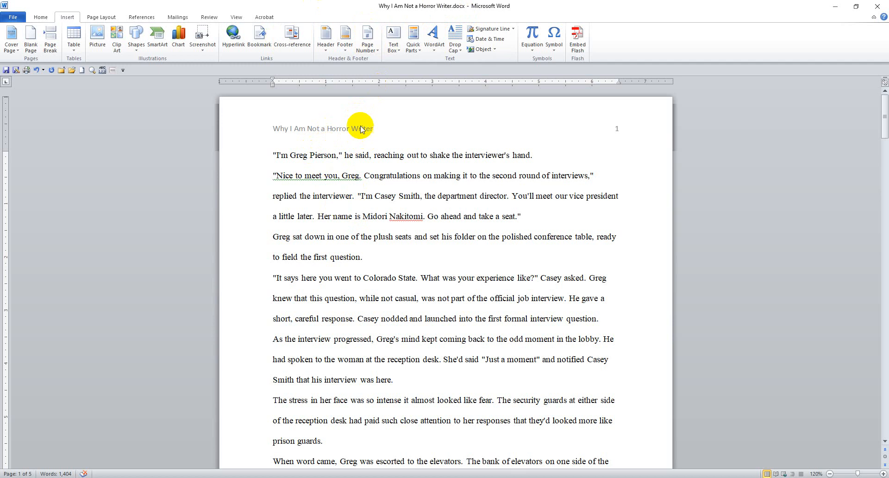
{"action": "left_click", "coordinate": [342, 175]}
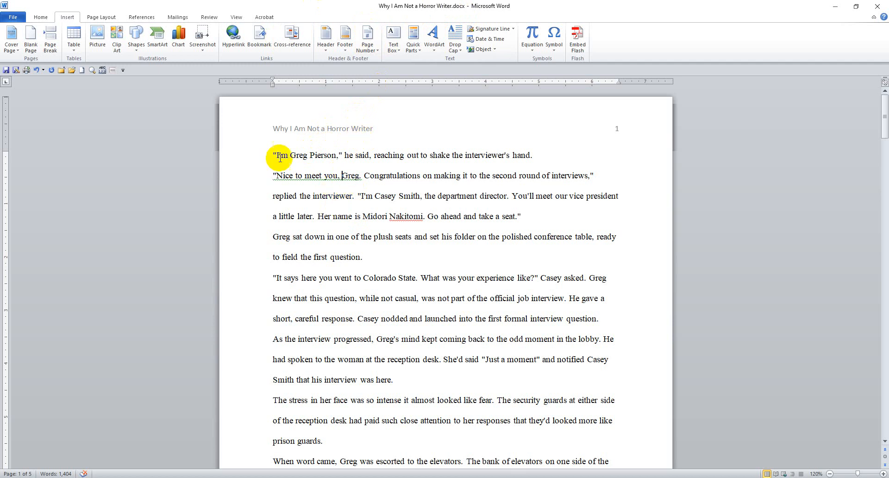
{"action": "left_click", "coordinate": [41, 17]}
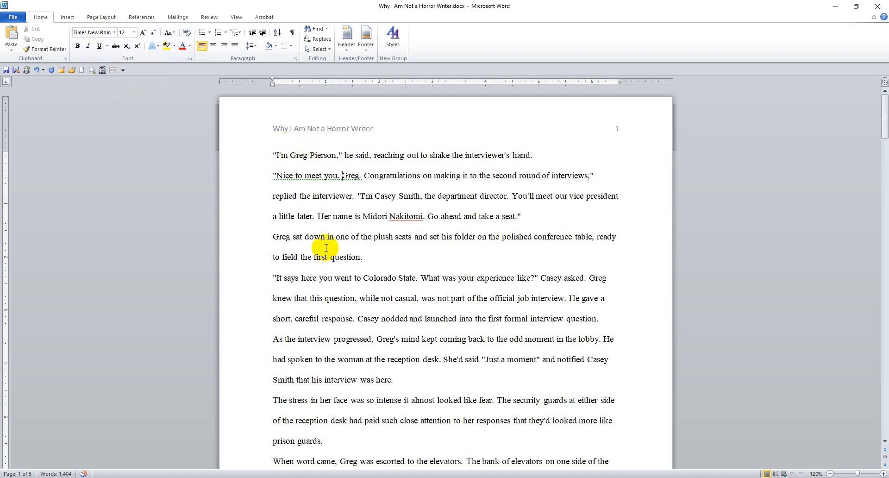
{"action": "left_click", "coordinate": [101, 17]}
{"action": "left_click", "coordinate": [67, 41]}
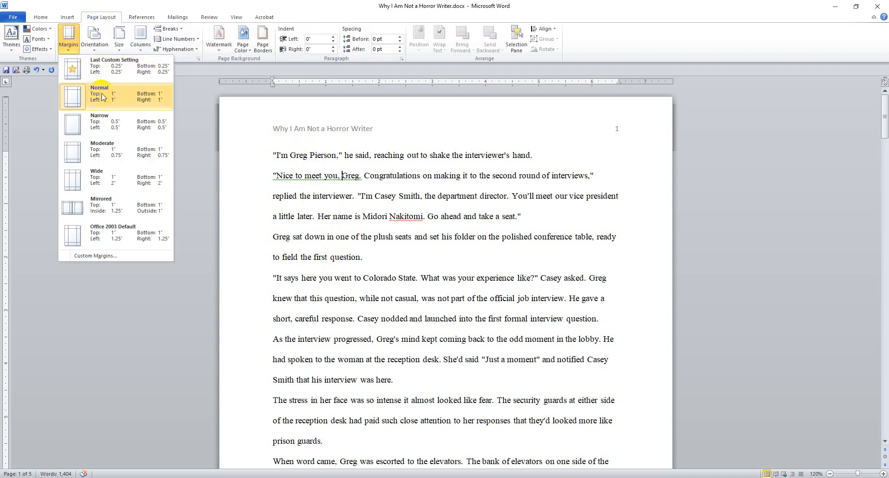
{"action": "left_click", "coordinate": [39, 118]}
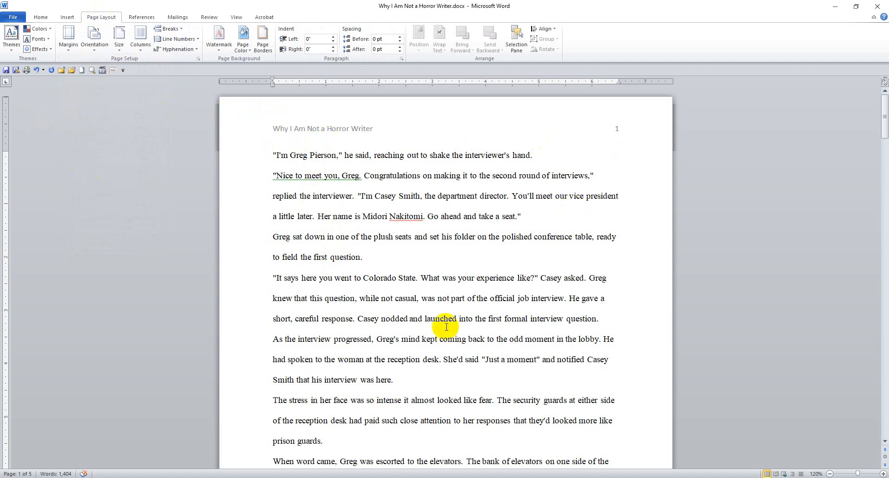
{"action": "scroll", "coordinate": [438, 330], "scroll_direction": "down", "scroll_amount": 3}
{"action": "scroll", "coordinate": [437, 330], "scroll_direction": "down", "scroll_amount": 6}
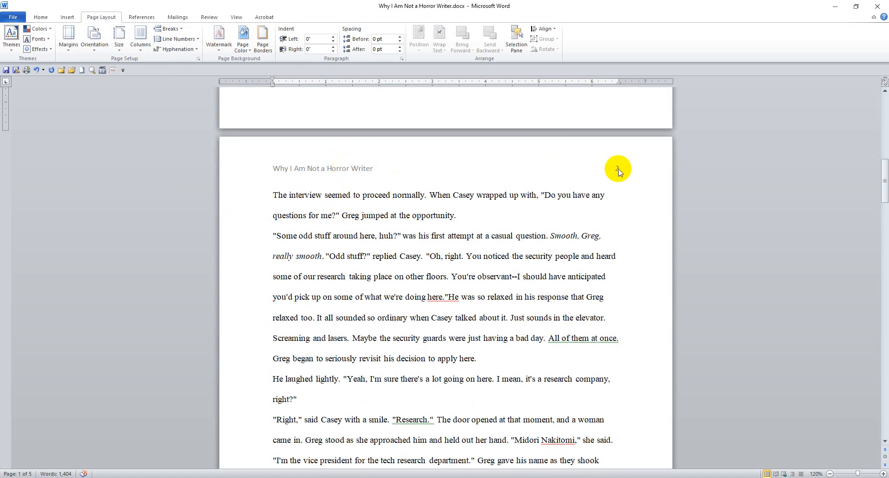
{"action": "scroll", "coordinate": [520, 343], "scroll_direction": "up", "scroll_amount": 10}
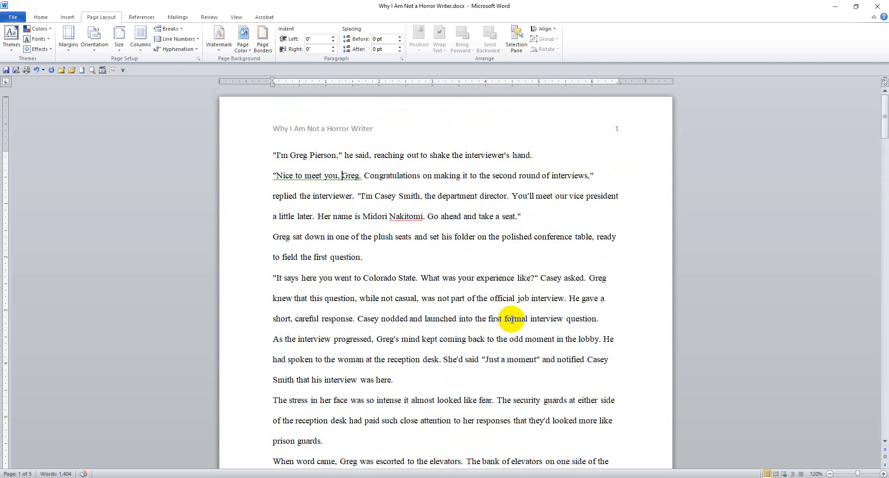
Save the formatted manuscript under its current file name.
{"action": "left_click", "coordinate": [355, 194]}
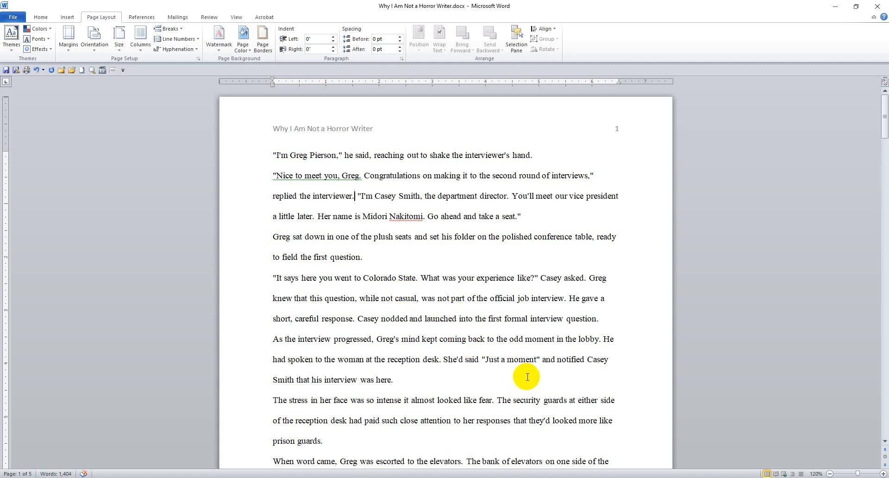
{"action": "left_click", "coordinate": [6, 71]}
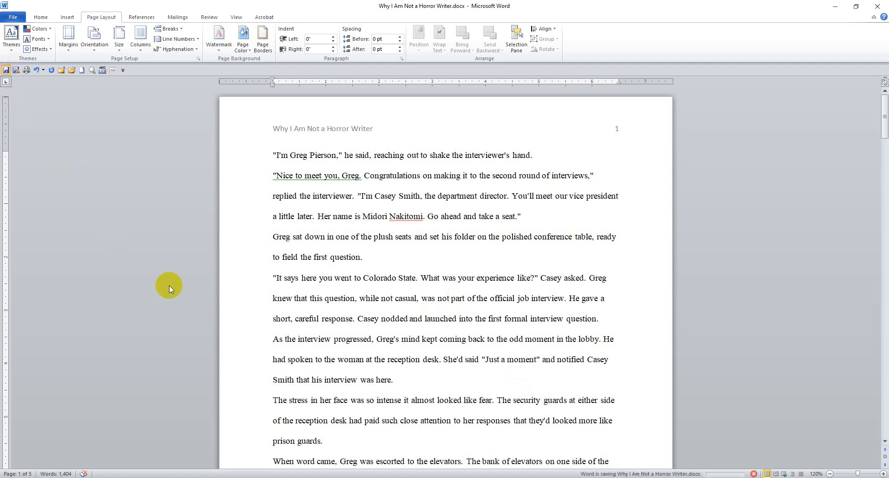